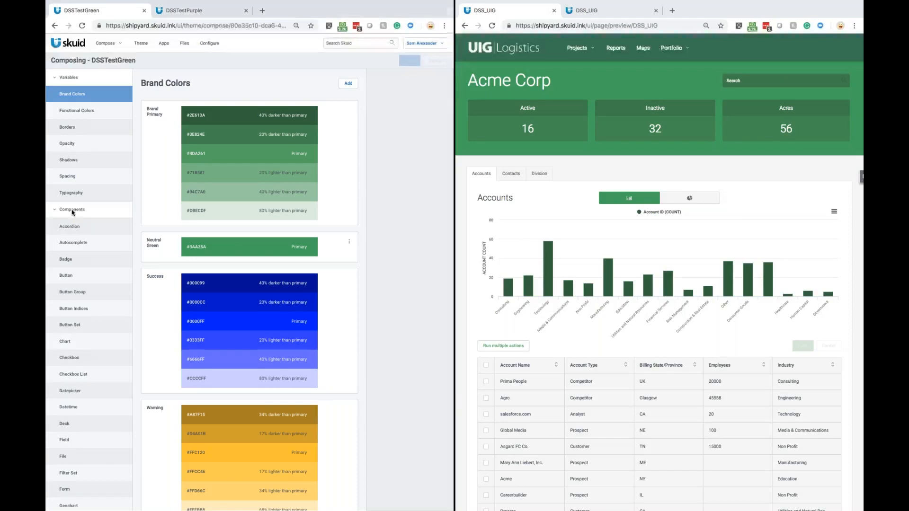
Collapse the theme's Variables group and leave only the Components list expanded
left_click(58, 212)
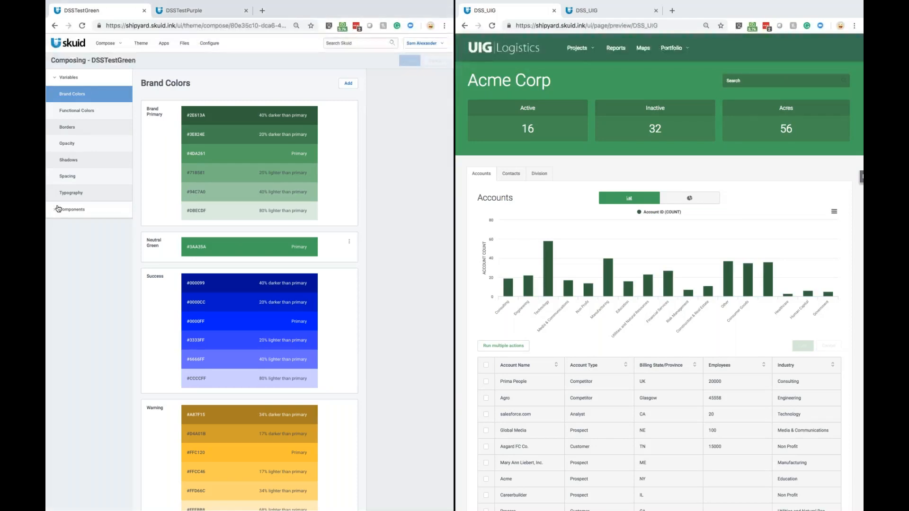
left_click(76, 79)
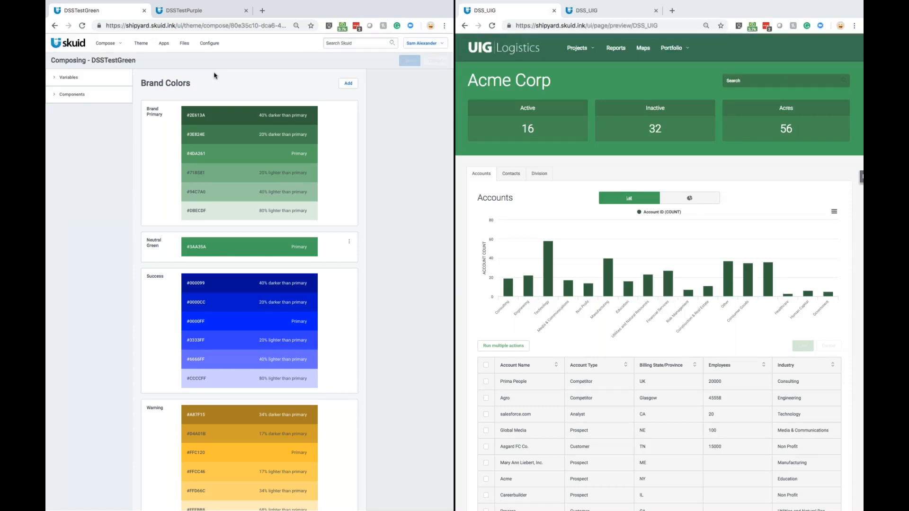
left_click(73, 96)
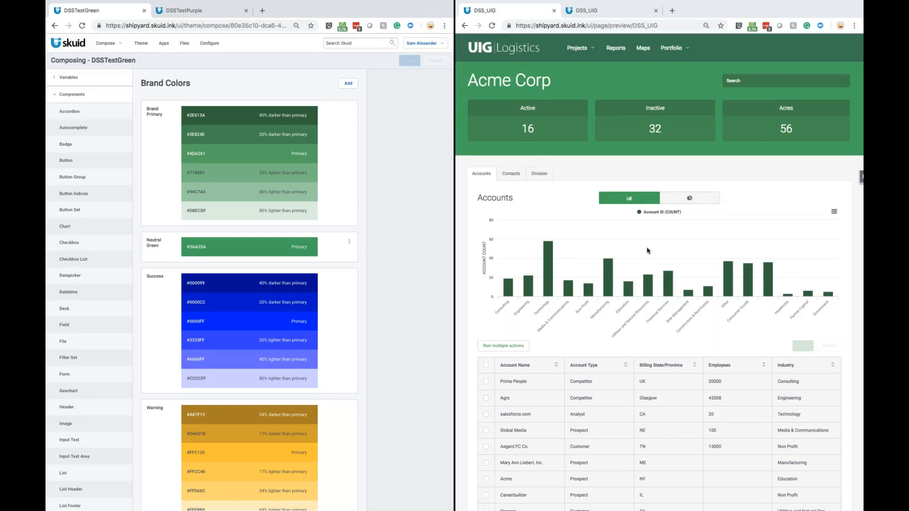
Switch the Accounts chart in the page preview to the pie view and back to the column view
left_click(689, 199)
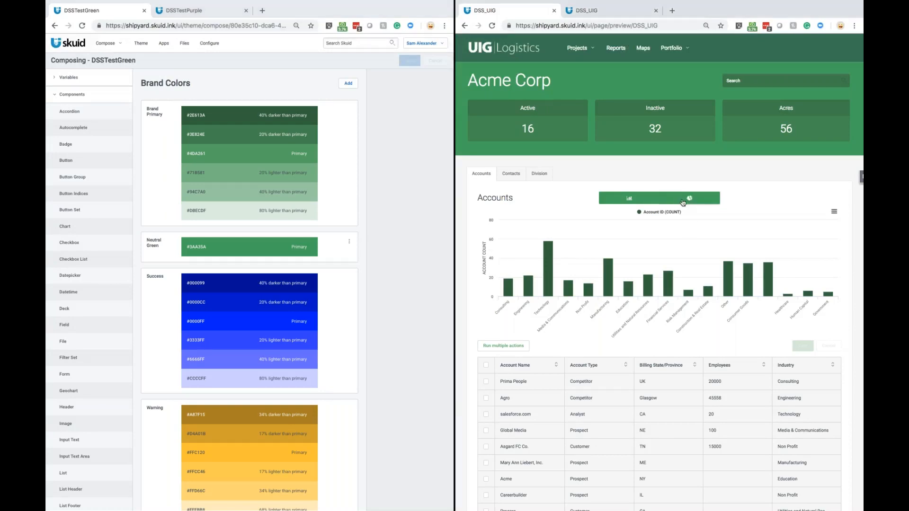
left_click(629, 198)
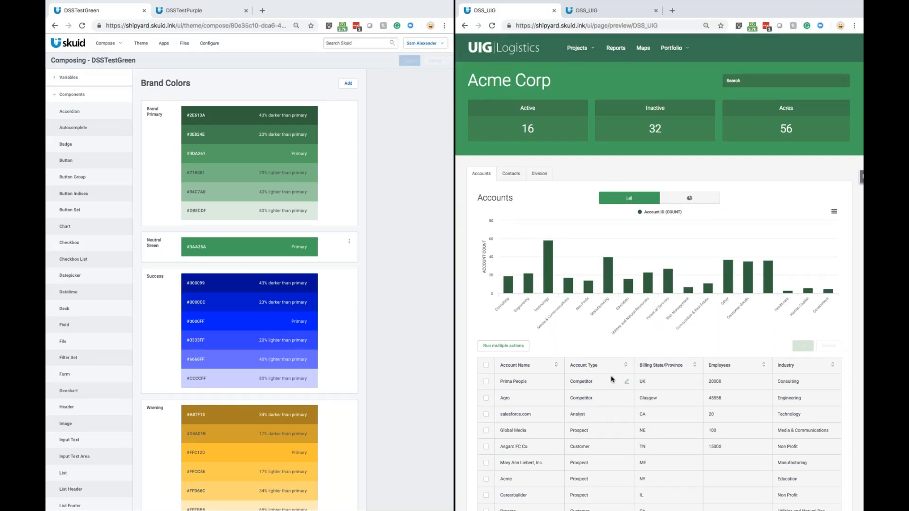
Examine the component styles for Autocomplete, Badge, Button, Button Group, Button Indices, Button Set and Chart
left_click(90, 130)
left_click(90, 145)
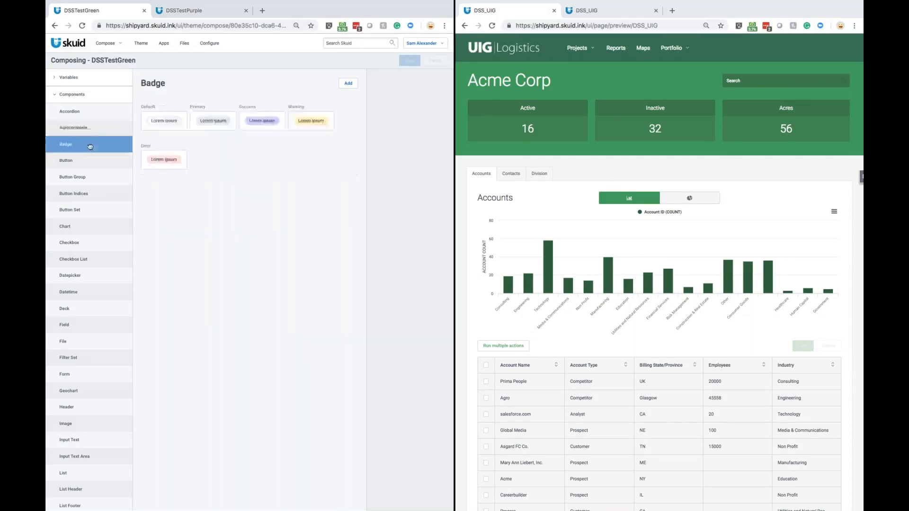
left_click(88, 163)
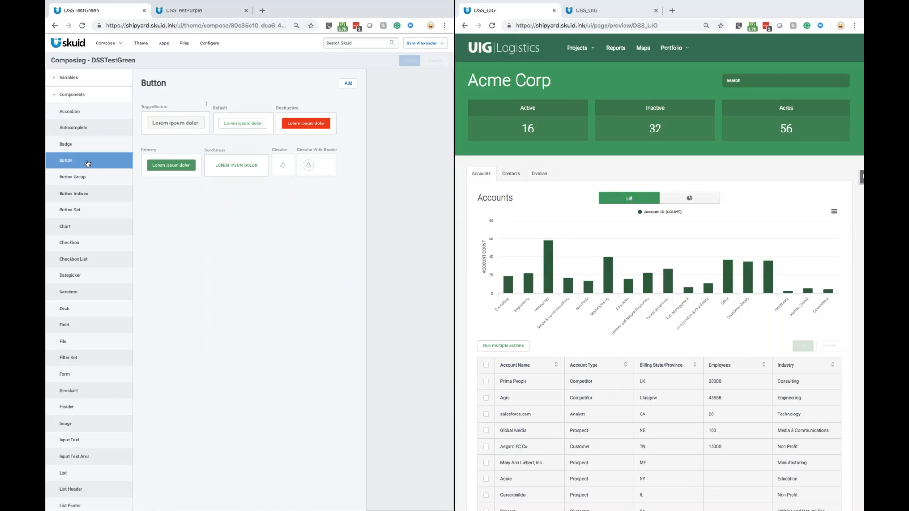
left_click(96, 185)
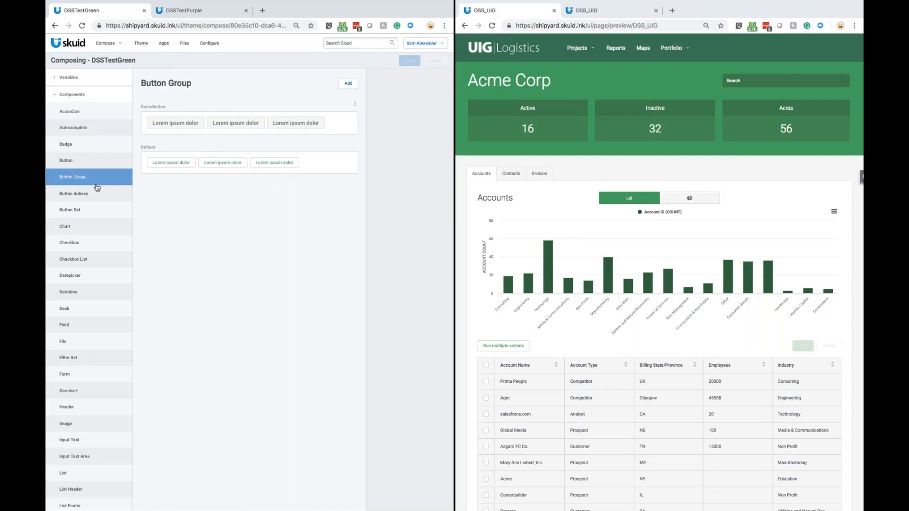
left_click(98, 197)
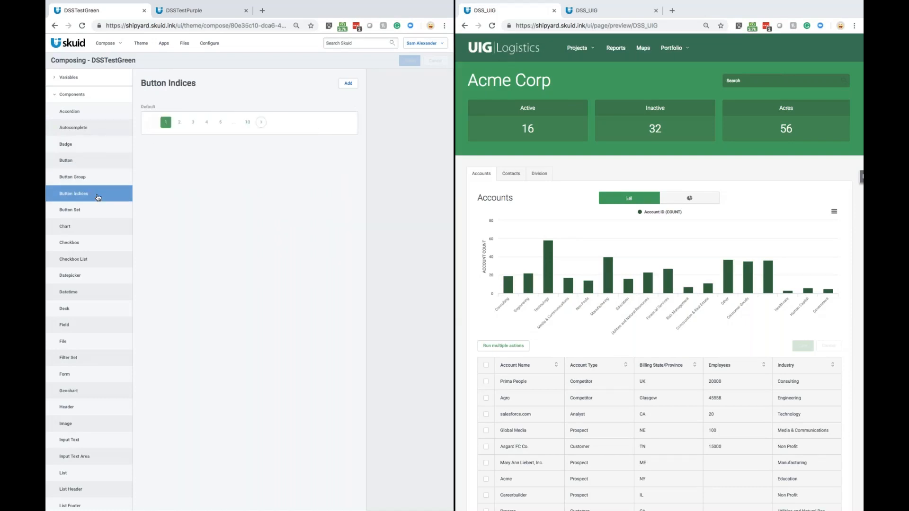
left_click(98, 211)
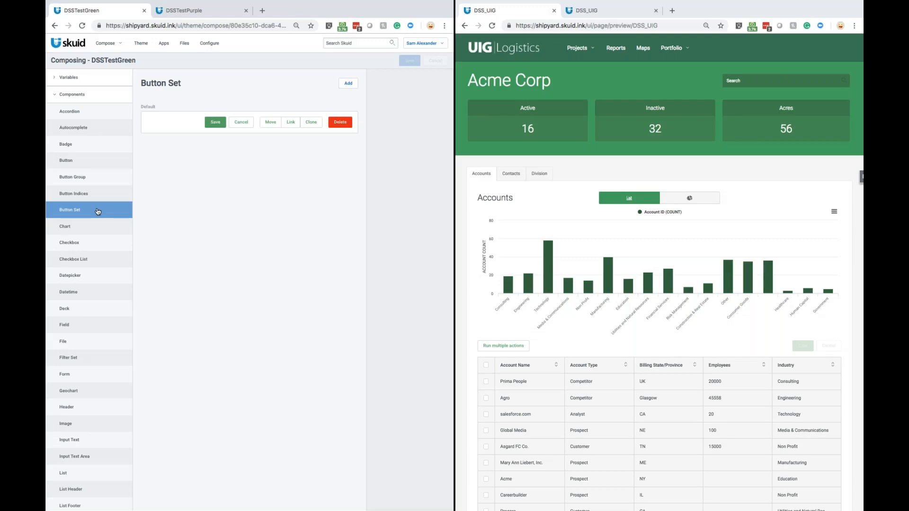
left_click(98, 229)
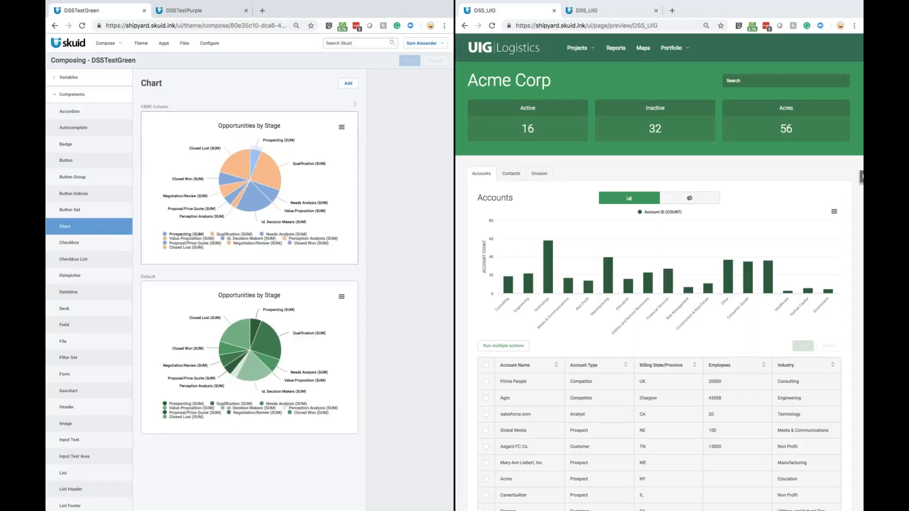
mouse_move(180, 197)
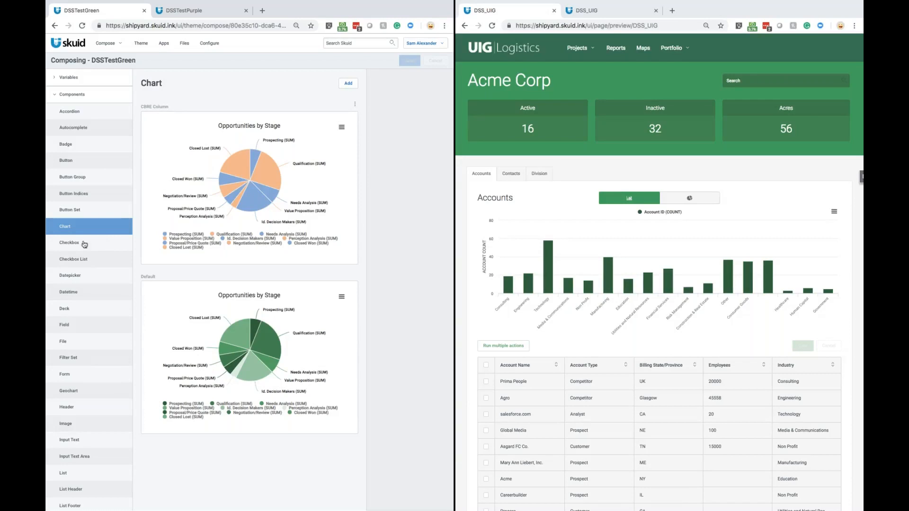
Review the style variants of the Accordion, Autocomplete, Badge, Button, Datepicker and Datetime components
left_click(99, 114)
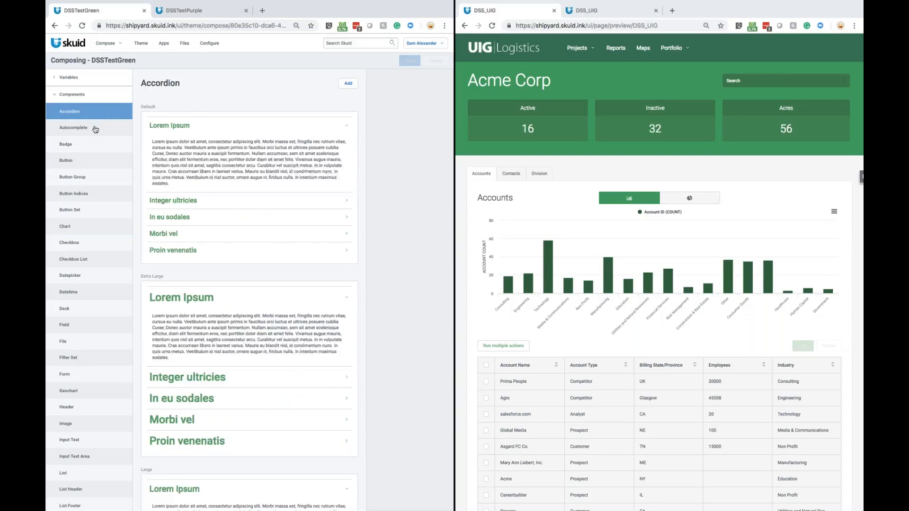
left_click(95, 128)
left_click(96, 147)
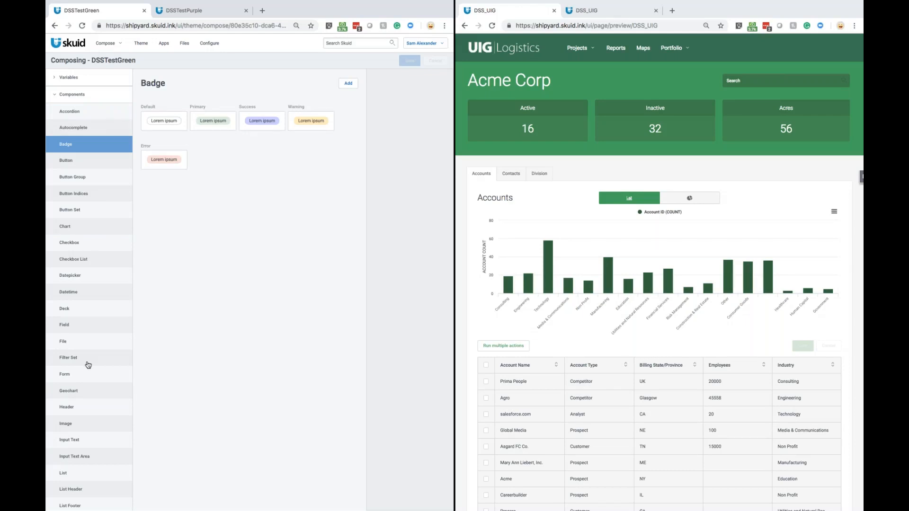
left_click(94, 163)
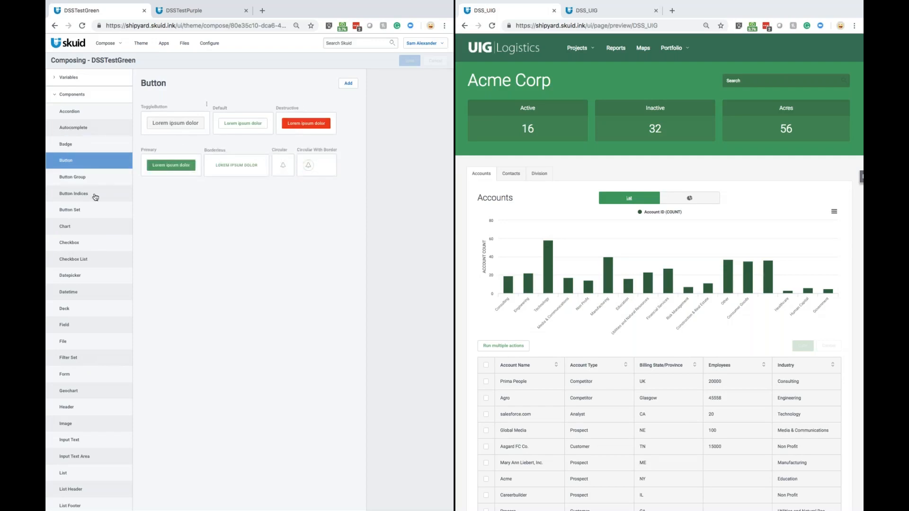
left_click(103, 279)
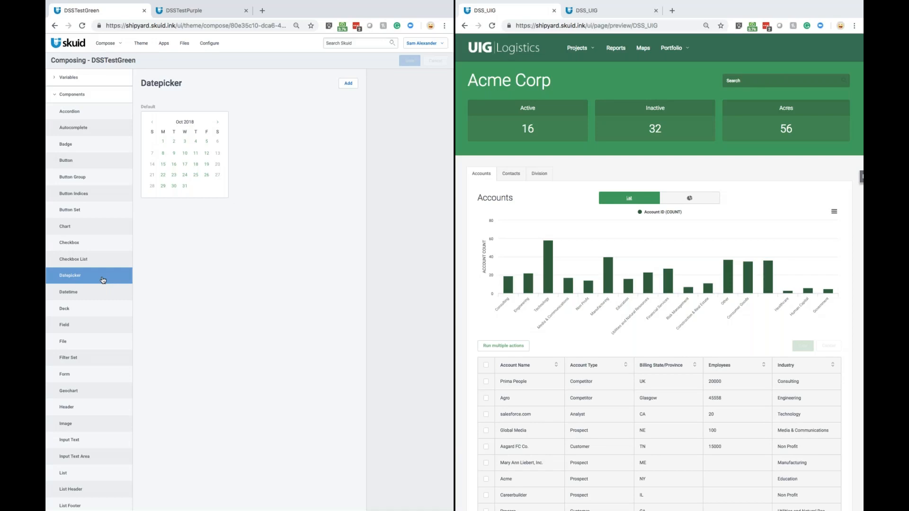
left_click(102, 291)
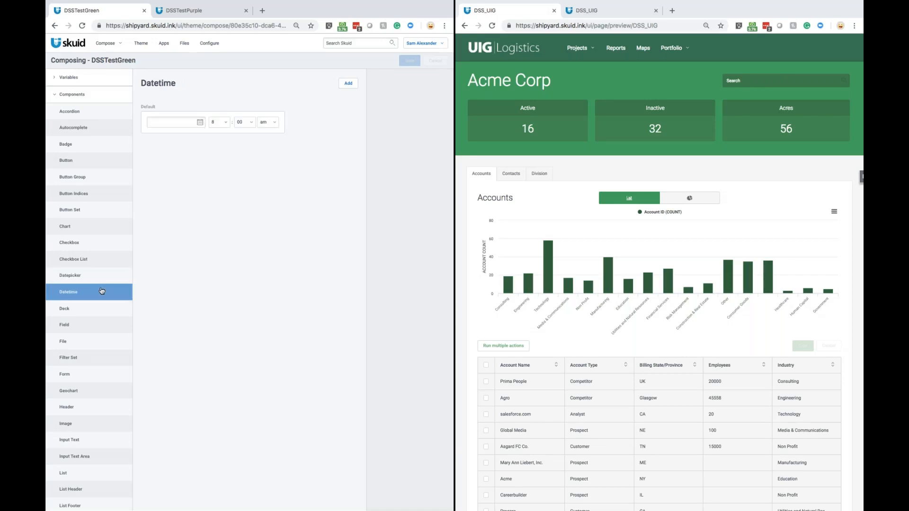
Collapse the components and examine every variable category from Brand Colors through Typography, finishing back on Brand Colors
left_click(54, 97)
left_click(56, 79)
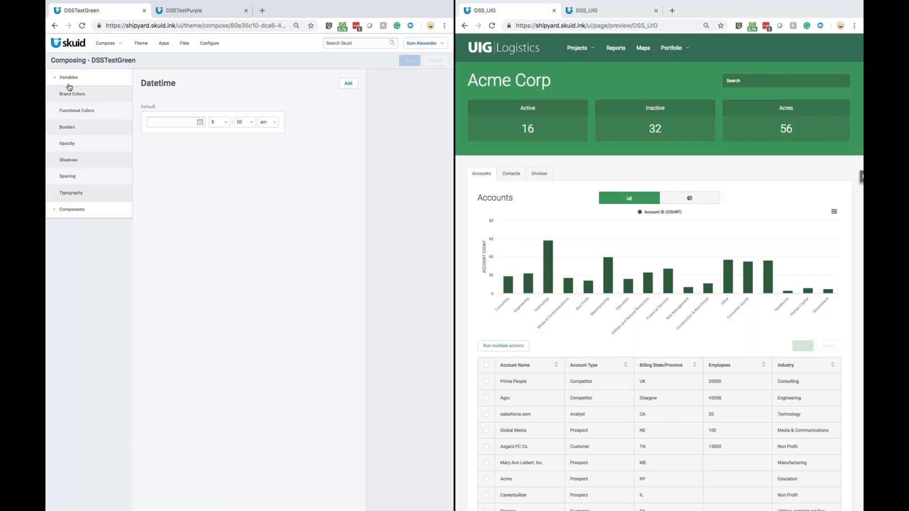
left_click(104, 100)
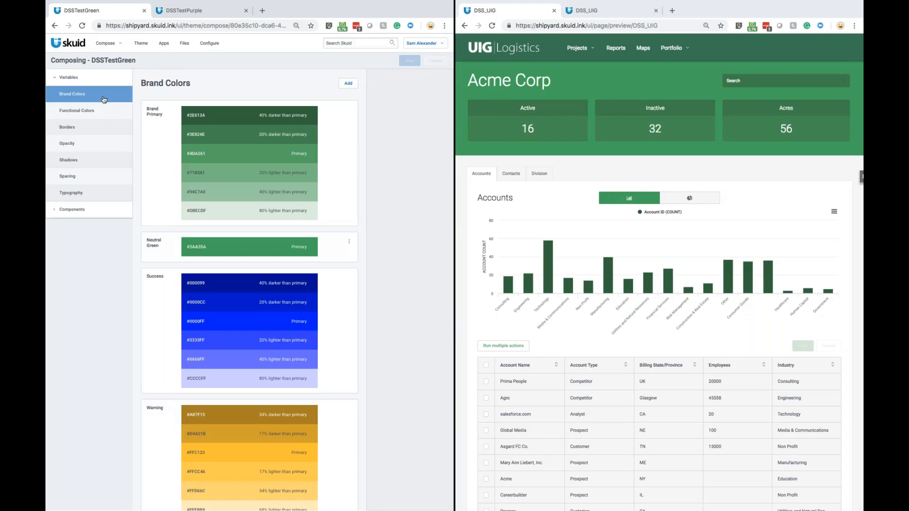
left_click(103, 111)
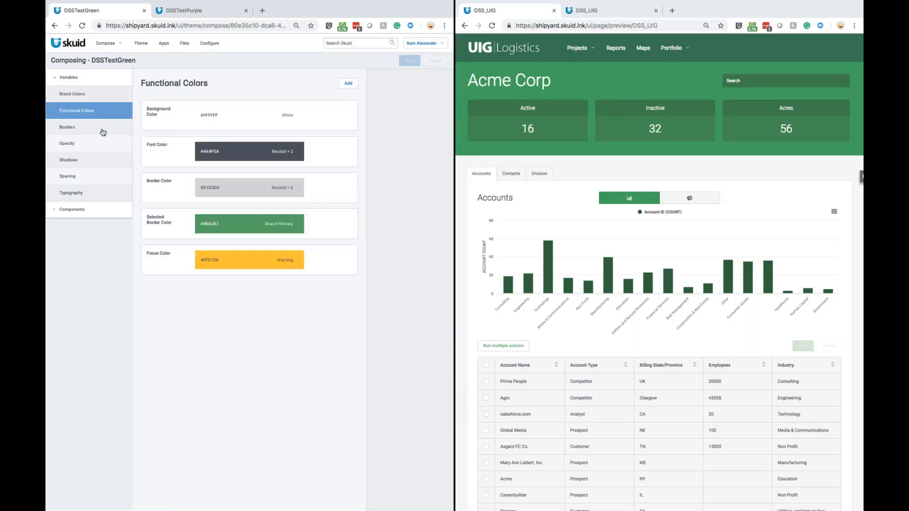
left_click(103, 132)
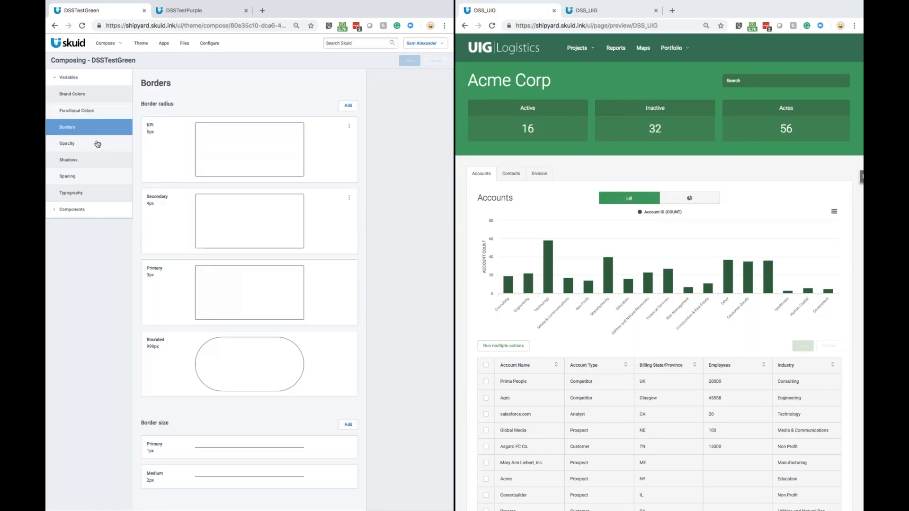
left_click(96, 149)
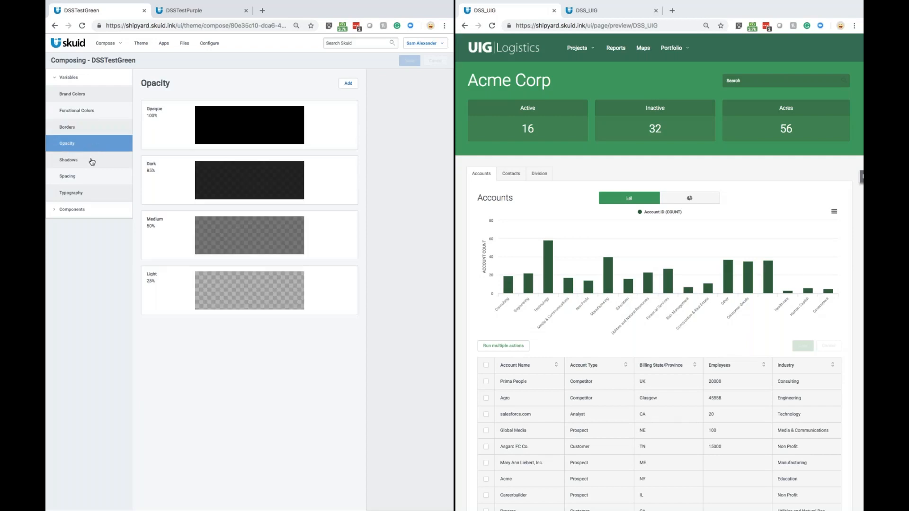
left_click(92, 162)
left_click(88, 179)
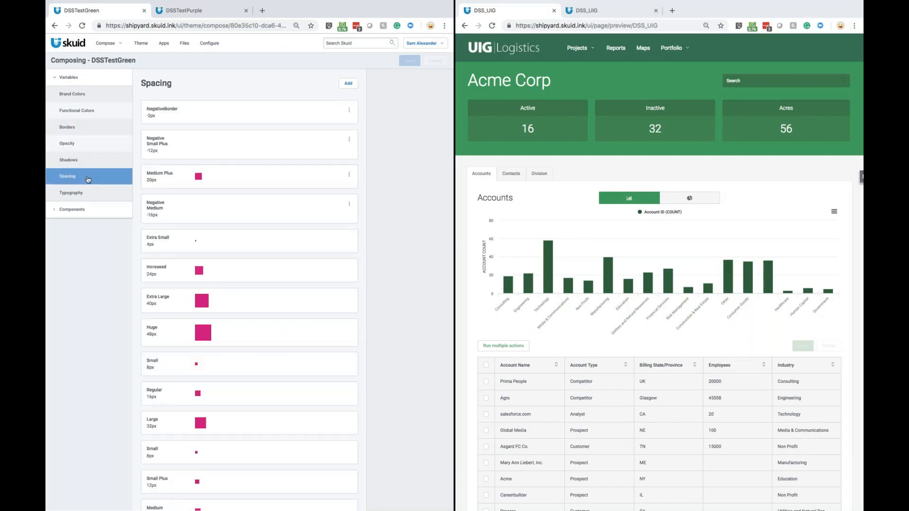
left_click(92, 195)
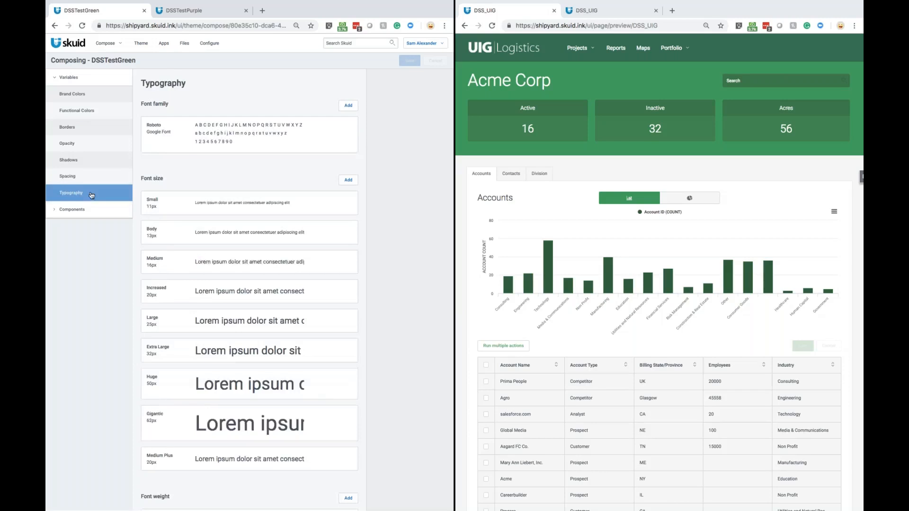
left_click(111, 92)
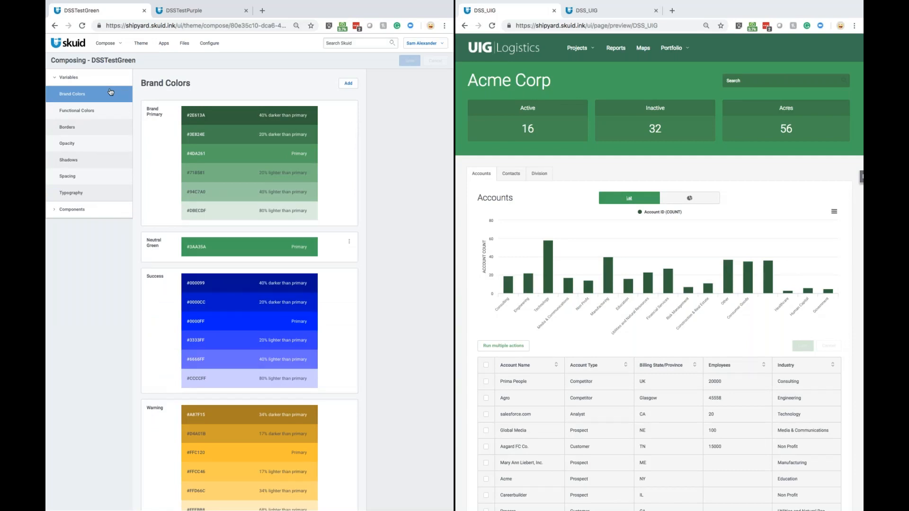
Expand the components, open the Primary button style and look through its background color options
left_click(63, 214)
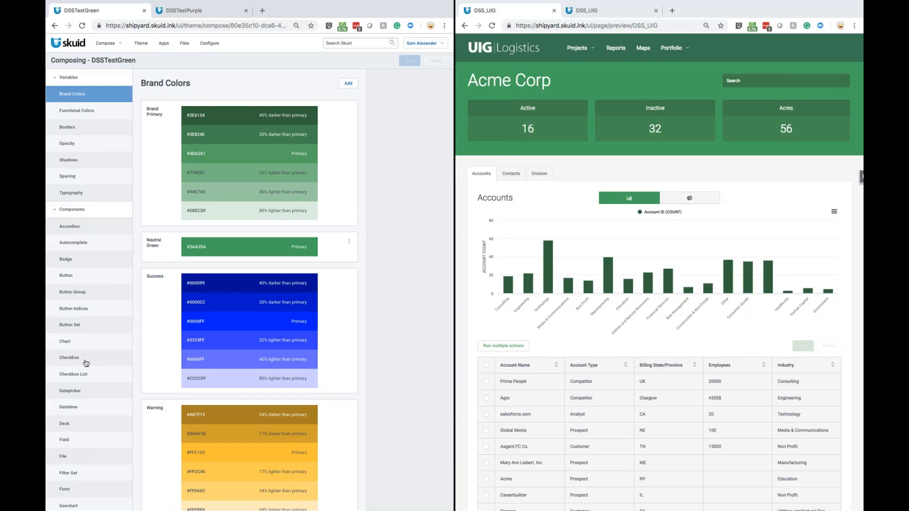
left_click(95, 277)
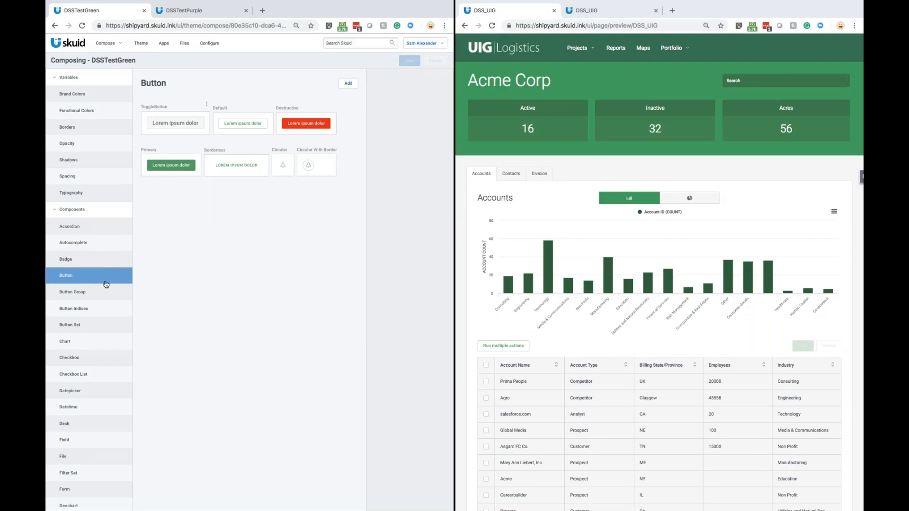
left_click(146, 161)
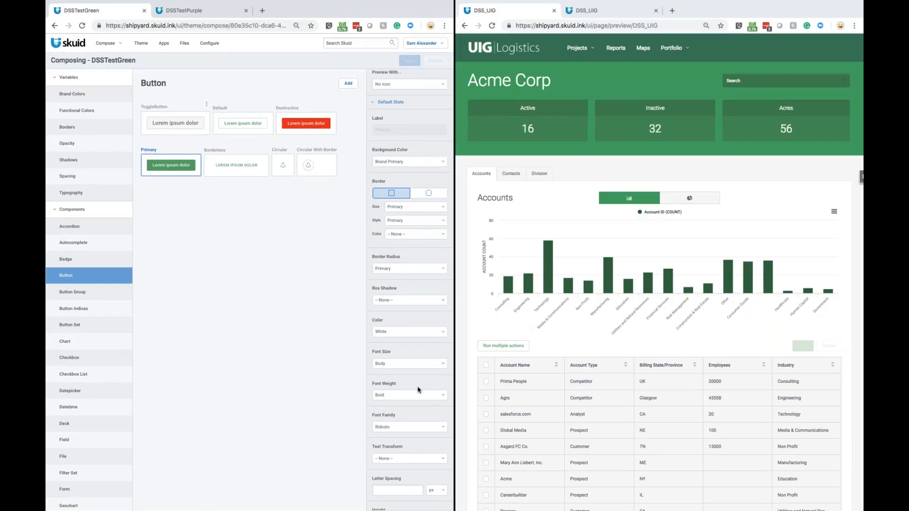
left_click(405, 162)
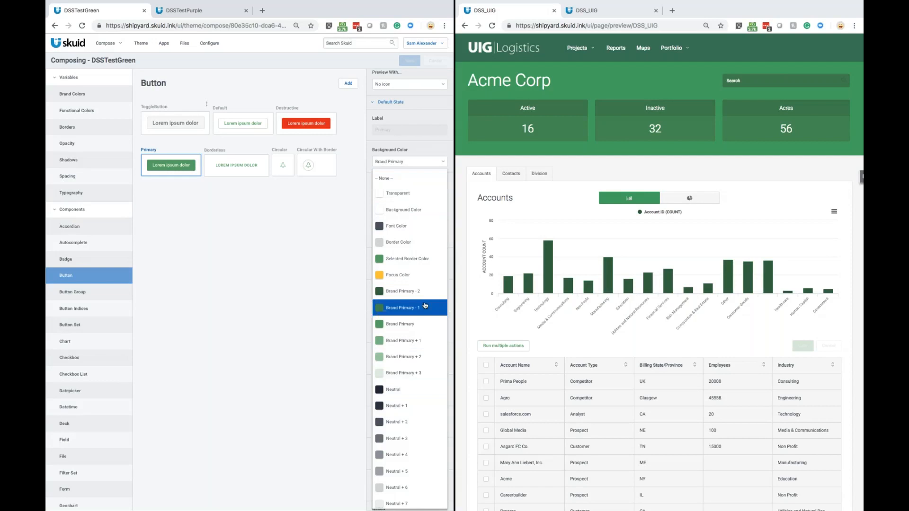
Add a new brand color to the theme's variables and set its color to red #e33b3b
left_click(94, 97)
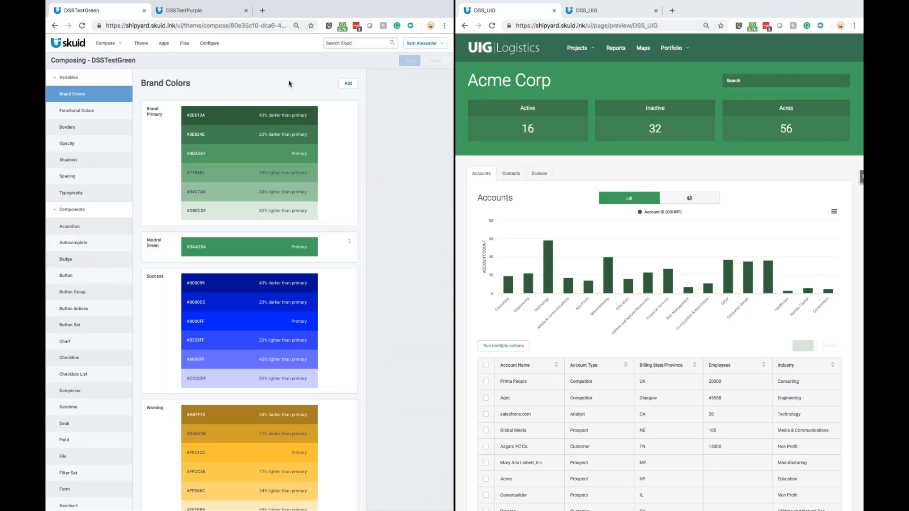
left_click(348, 84)
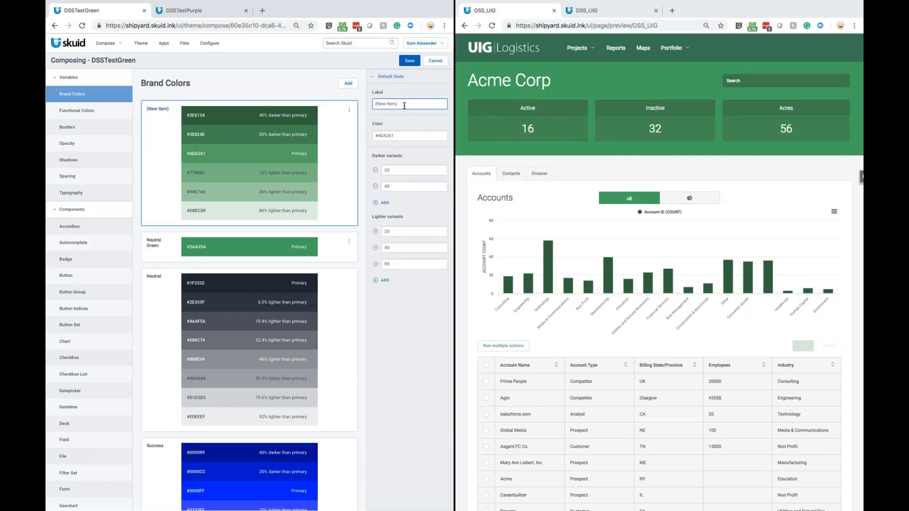
left_click(398, 135)
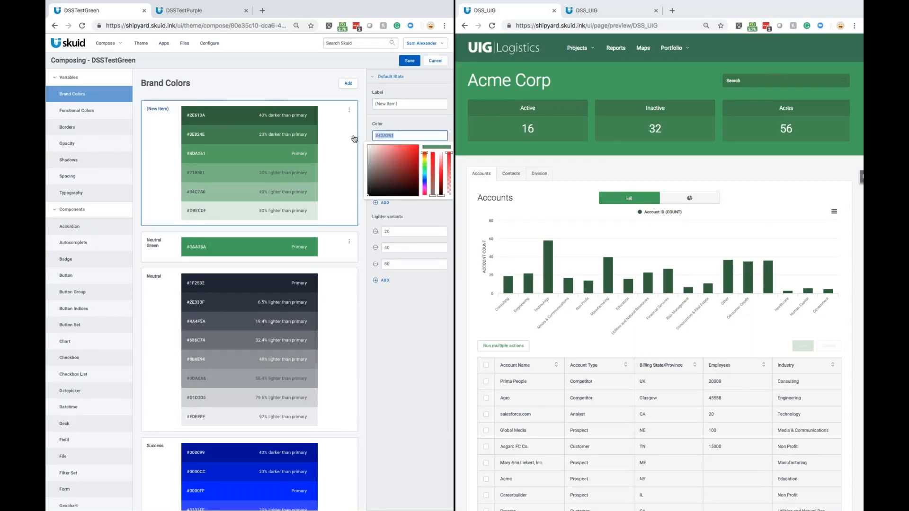
mouse_move(424, 166)
left_mouse_down()
mouse_move(424, 178)
mouse_move(425, 152)
left_mouse_up()
left_click(406, 149)
left_click(364, 198)
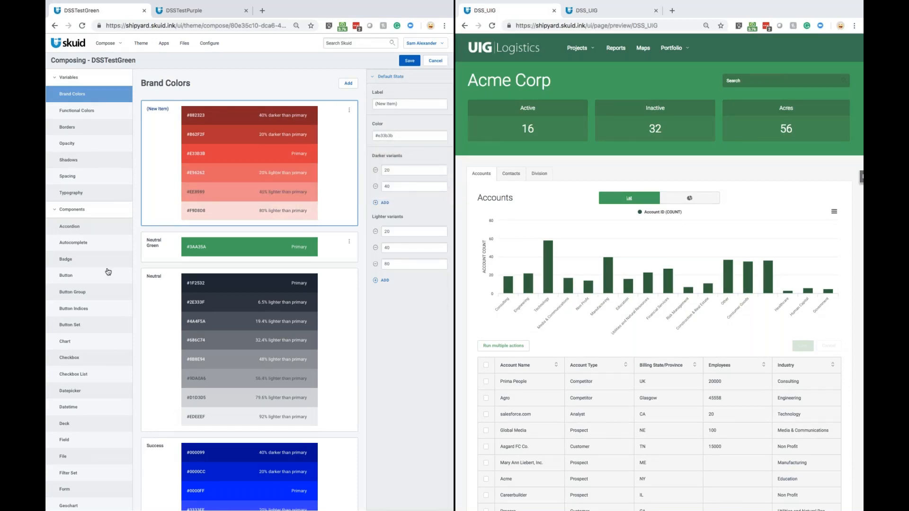
Remove the newly added red brand color from the theme
left_click(349, 111)
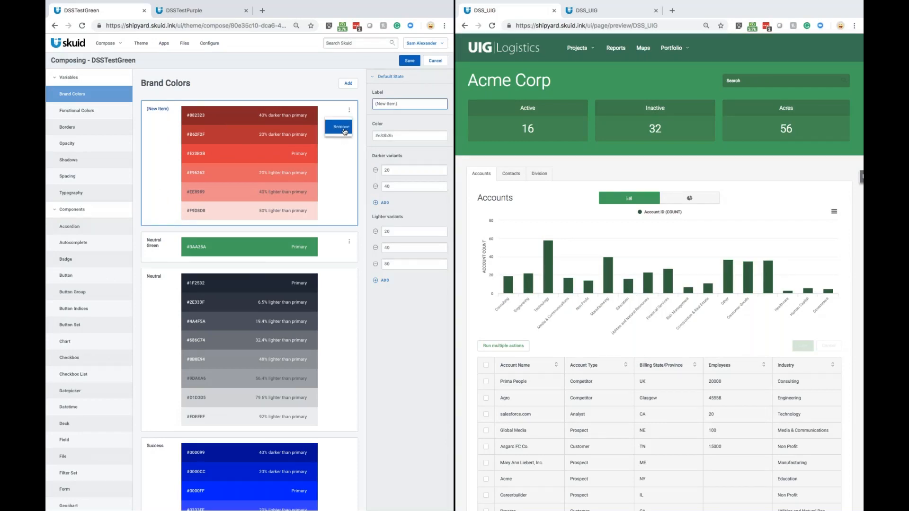
left_click(344, 132)
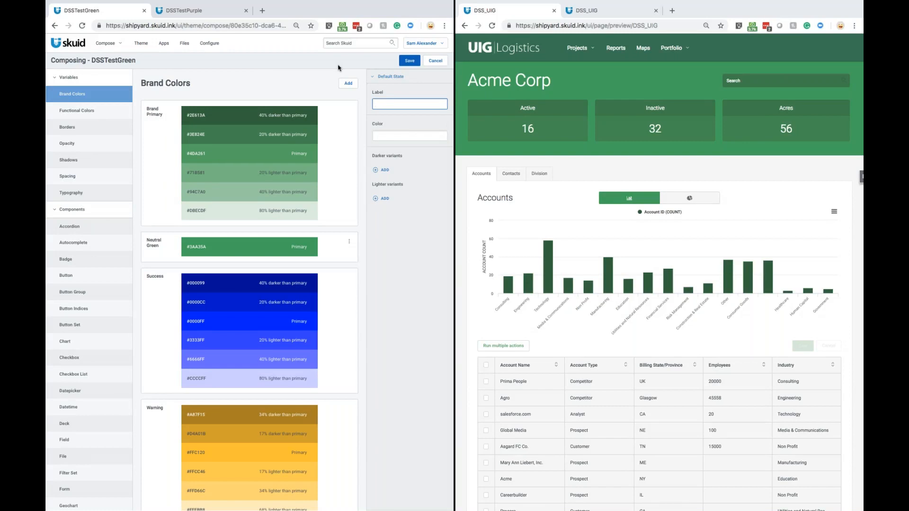
Look through the theme's Functional Colors, Borders, Opacity and Shadows variables and the Button component's styles
left_click(93, 114)
left_click(94, 129)
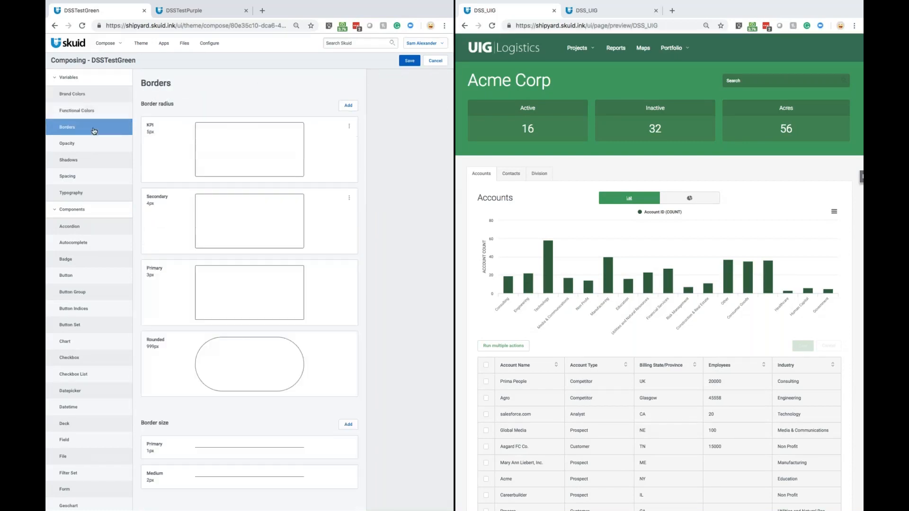
left_click(89, 143)
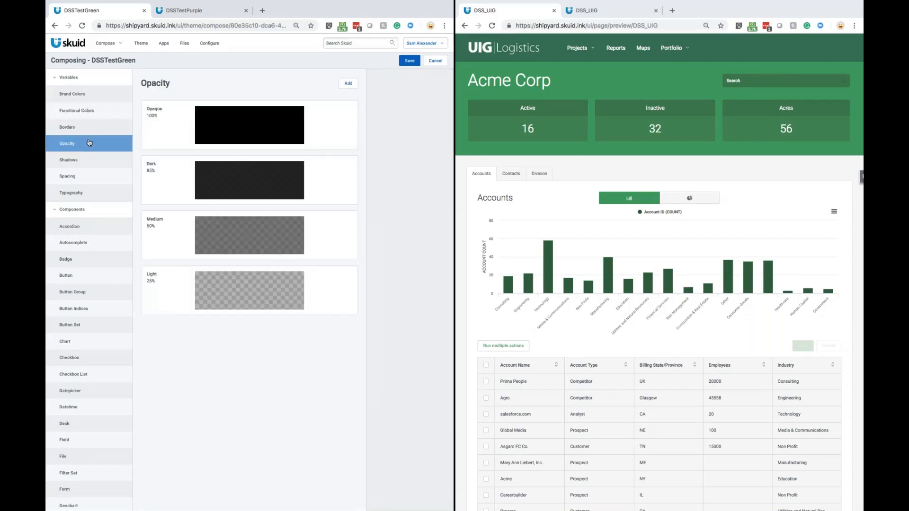
left_click(86, 160)
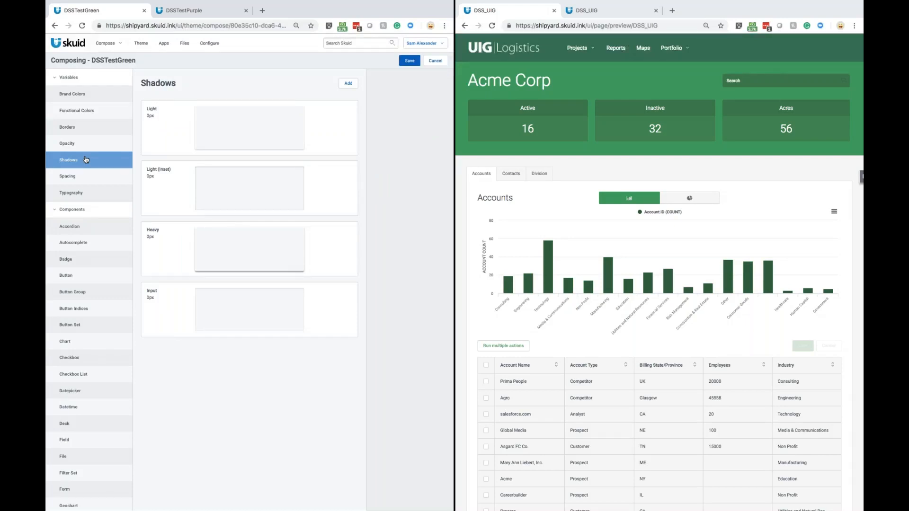
left_click(80, 278)
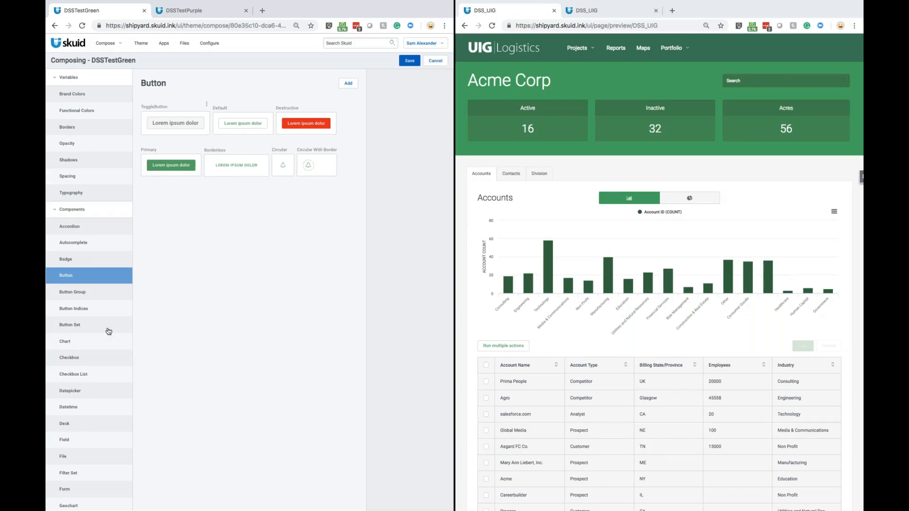
Open the Navigation component's styles and examine the menu items in the Default variant
scroll(108, 332, "down", 2)
scroll(108, 332, "down", 4)
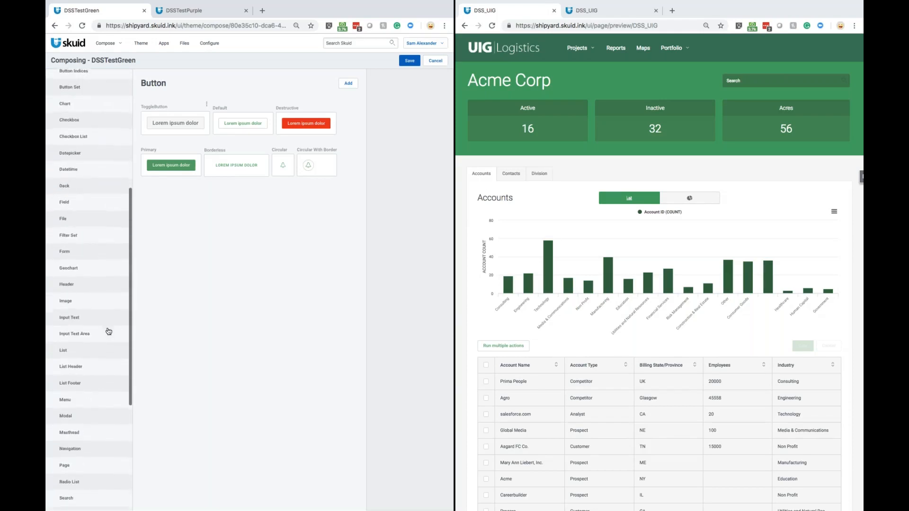
scroll(108, 331, "down", 1)
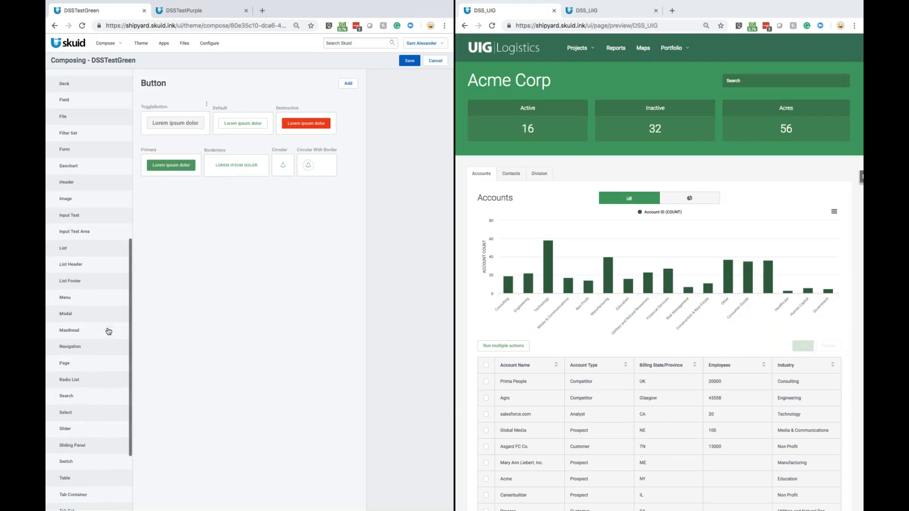
left_click(92, 348)
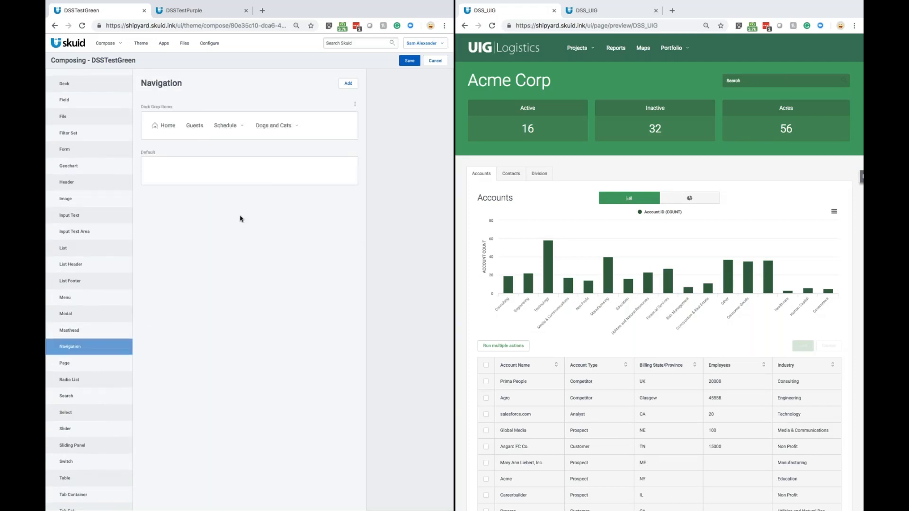
mouse_move(265, 180)
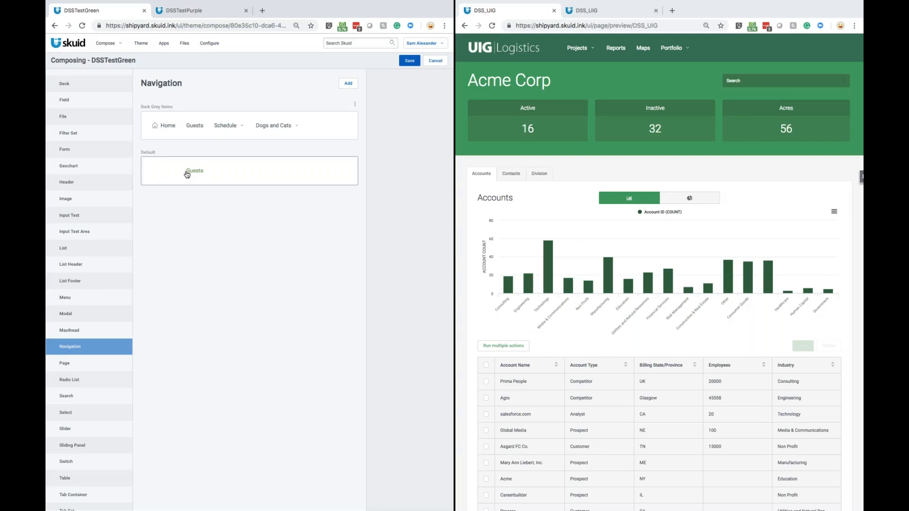
mouse_move(219, 172)
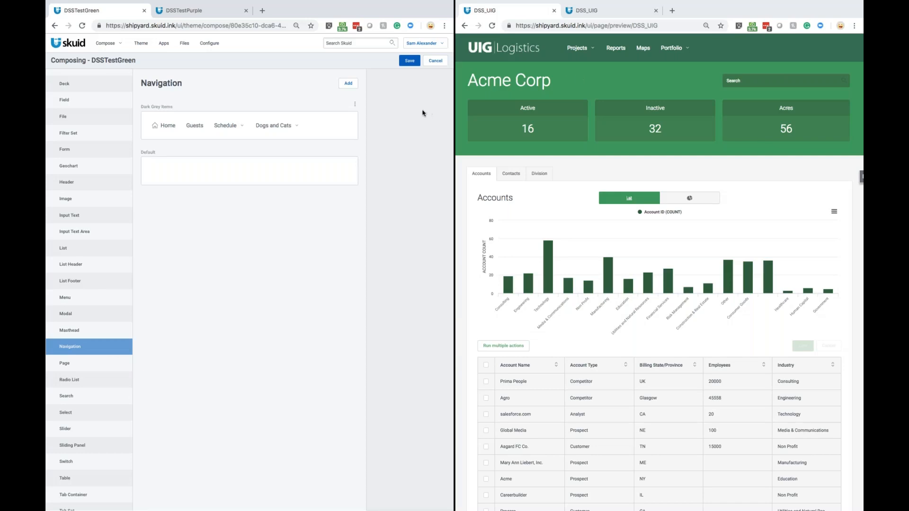
Add a Navigation style variant labelled "Dark Great Nav" with the color Neutral + 3 and save the theme
left_click(348, 85)
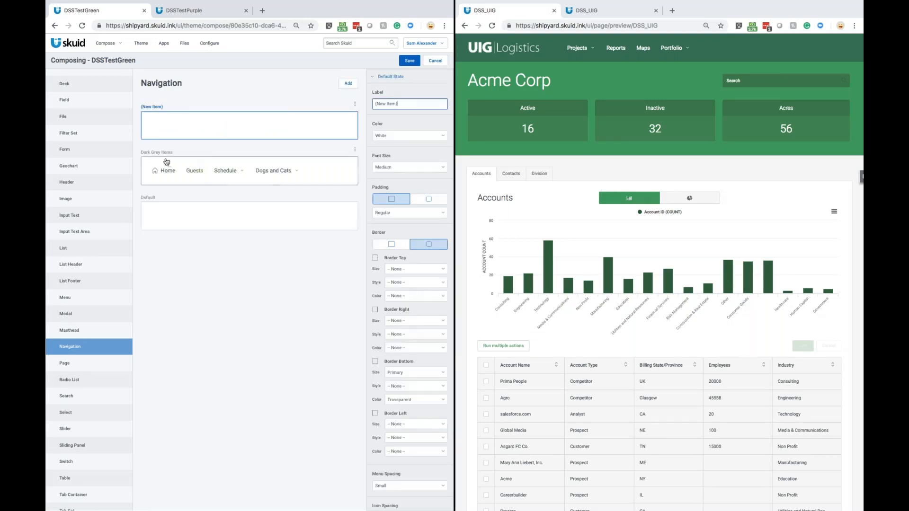
left_click(392, 140)
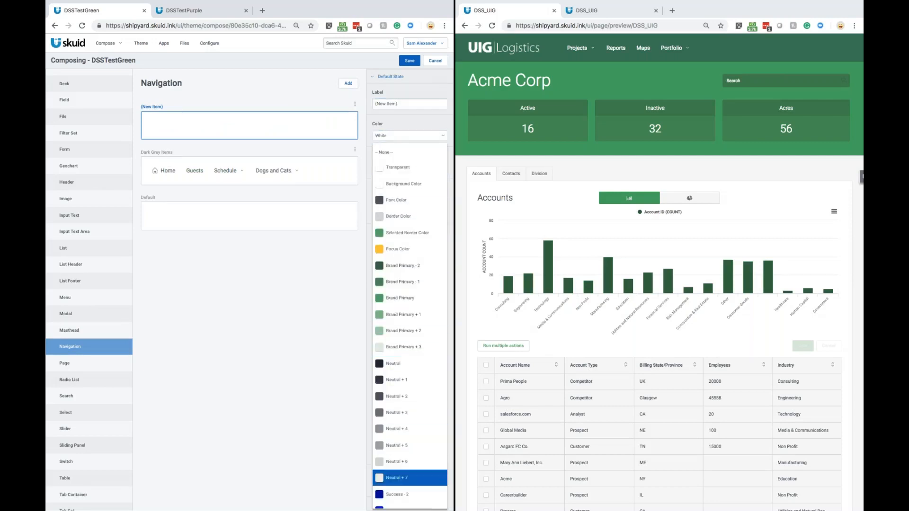
left_click(400, 412)
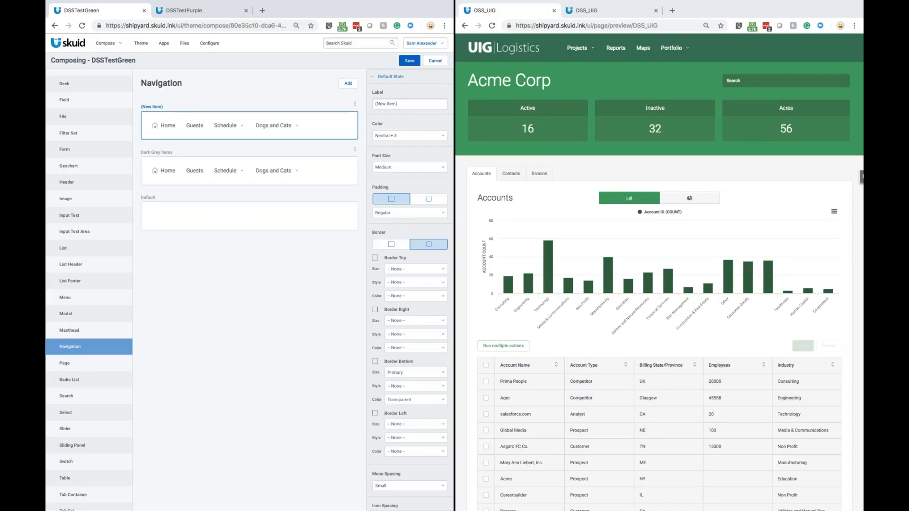
left_click(406, 104)
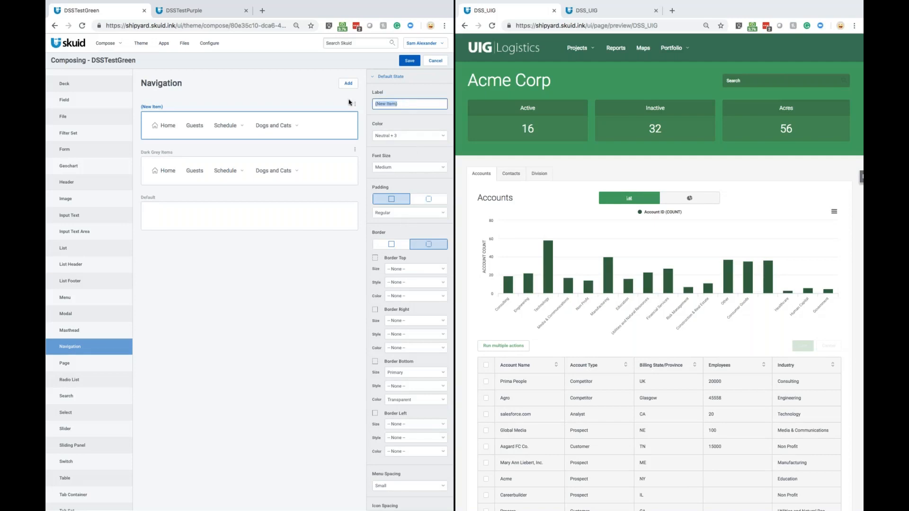
type("Dark Great")
left_click(409, 60)
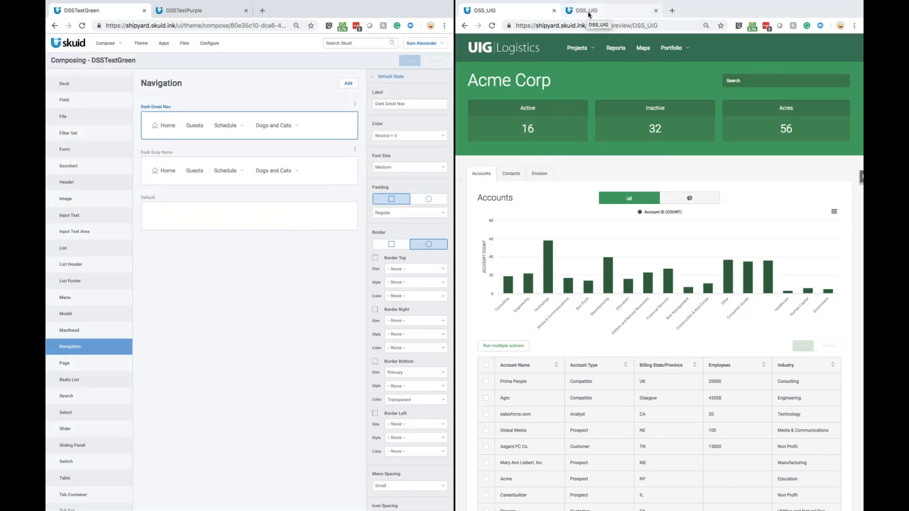
Reload the DSS_UIG page in the page composer and log back in
left_click(589, 14)
left_click(493, 26)
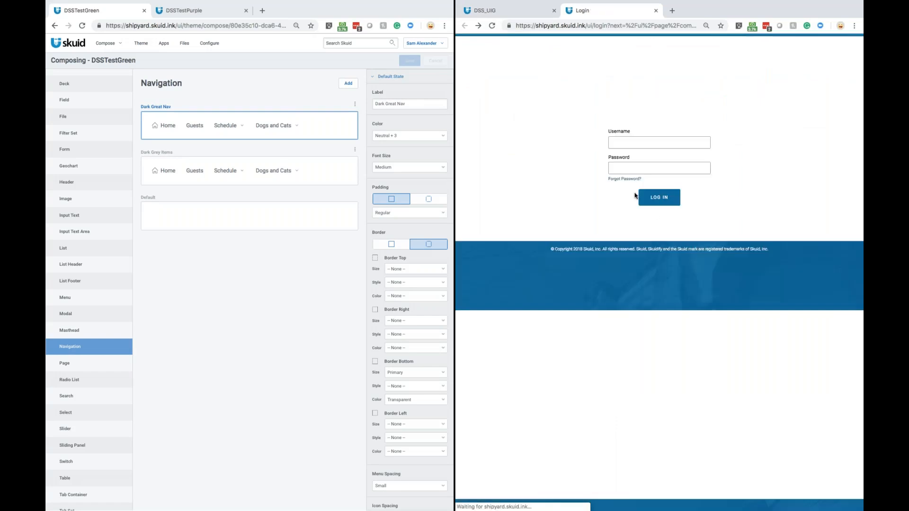
left_click(659, 197)
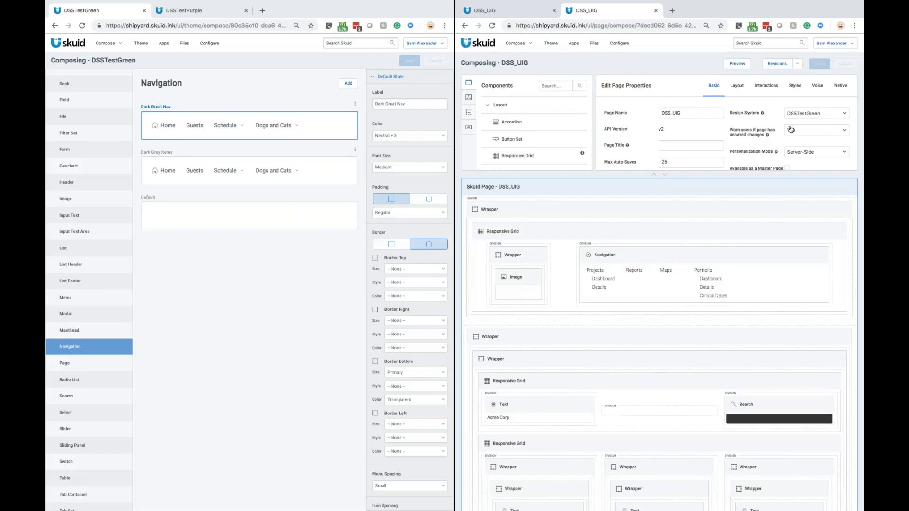
Look through the style variants available for the page's Navigation component, keep Default, and preview the page
left_click(644, 257)
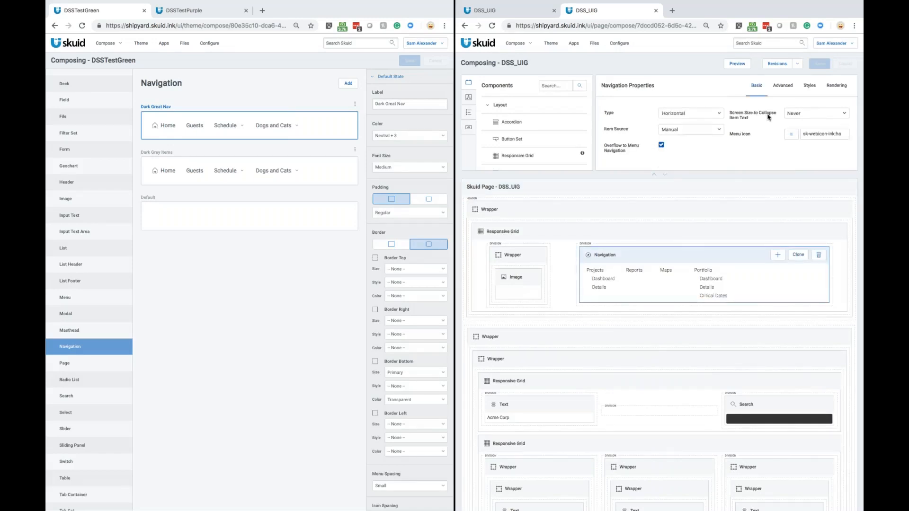
left_click(814, 87)
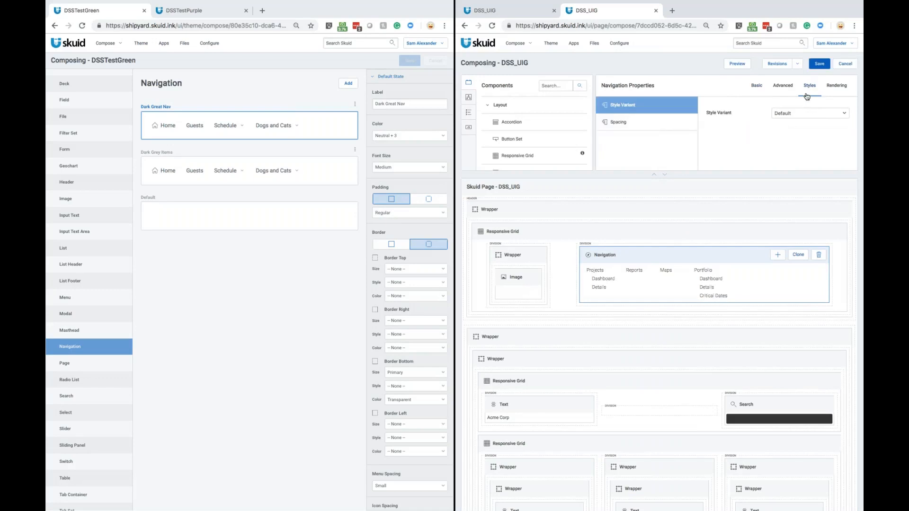
left_click(794, 116)
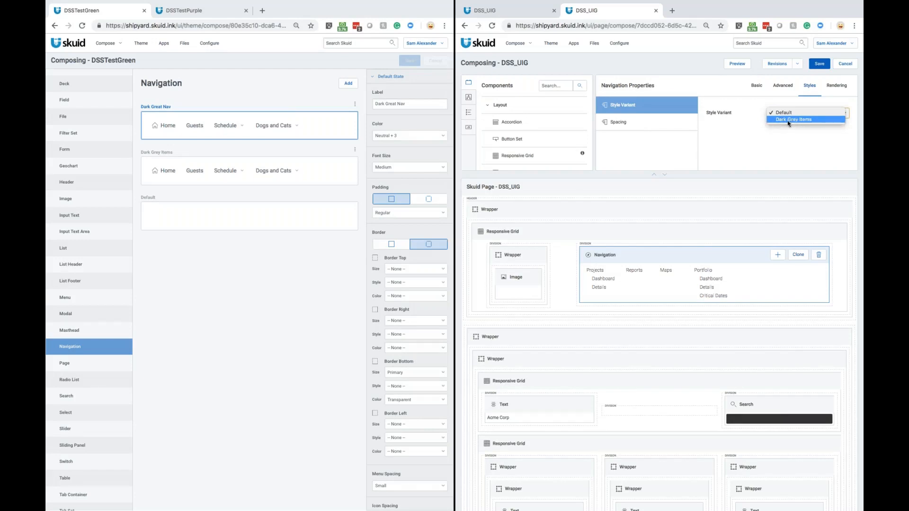
left_click(780, 137)
left_click(738, 64)
mouse_move(569, 50)
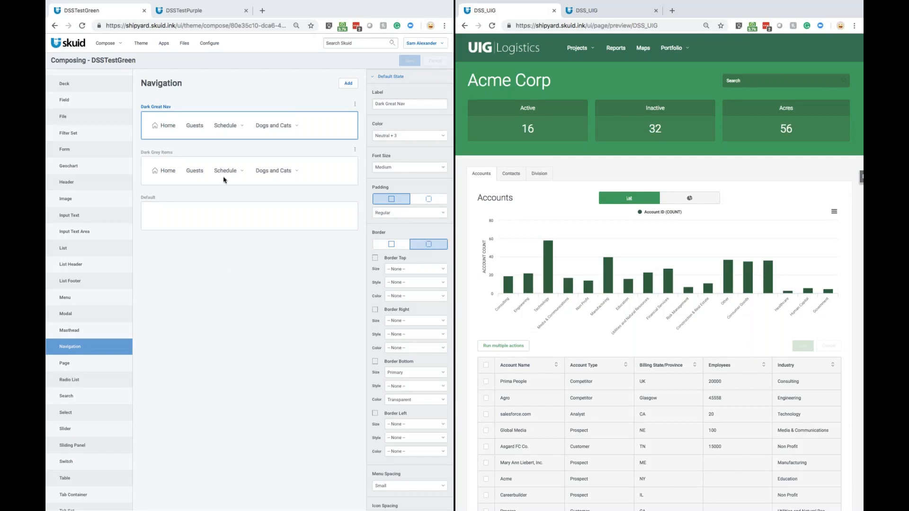
Switch to the DSSTestPurple theme, renew the expired session and review its brand colors
left_click(206, 18)
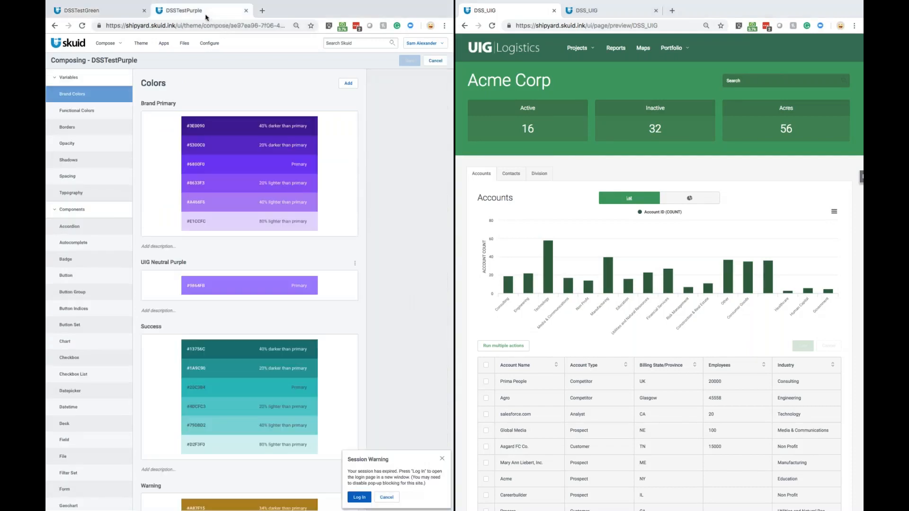
left_click(361, 498)
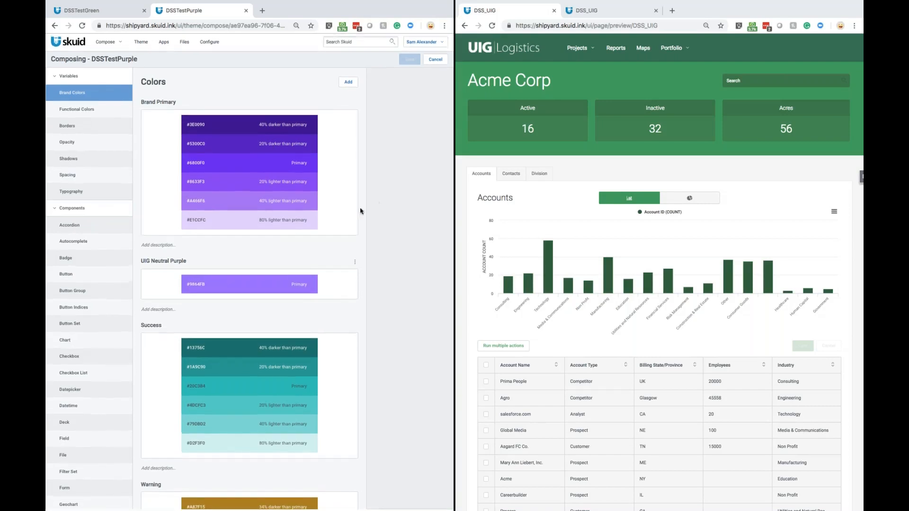
scroll(343, 228, "down", 1)
scroll(344, 228, "down", 3)
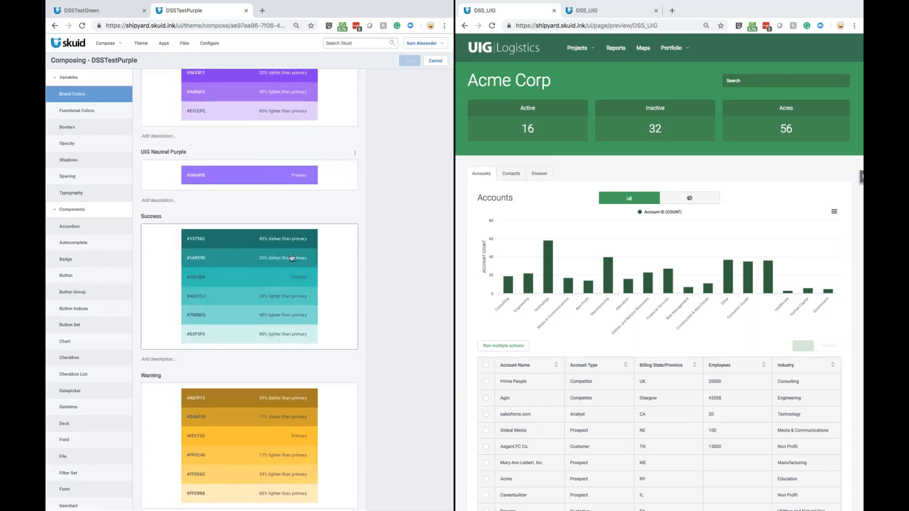
scroll(296, 260, "up", 4)
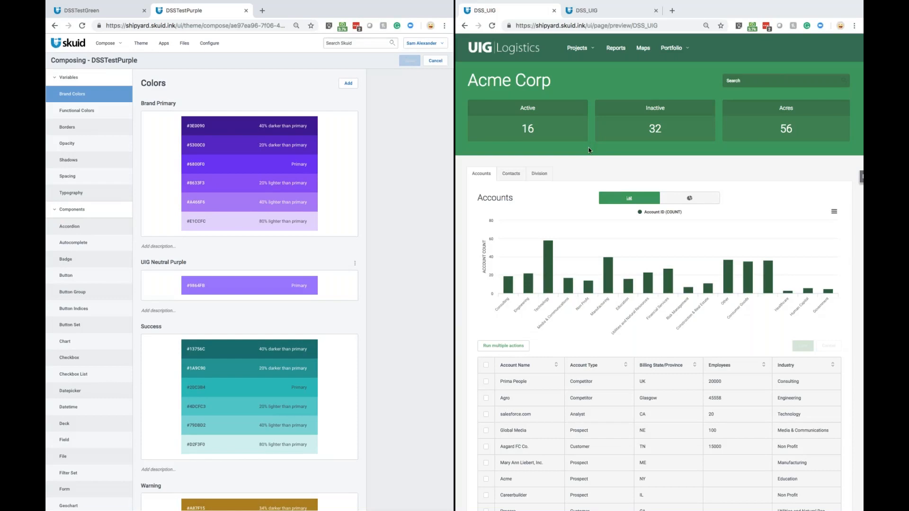
Return to the DSS_UIG page composer and set the page's Design System to DSSTestPurple
left_click(611, 10)
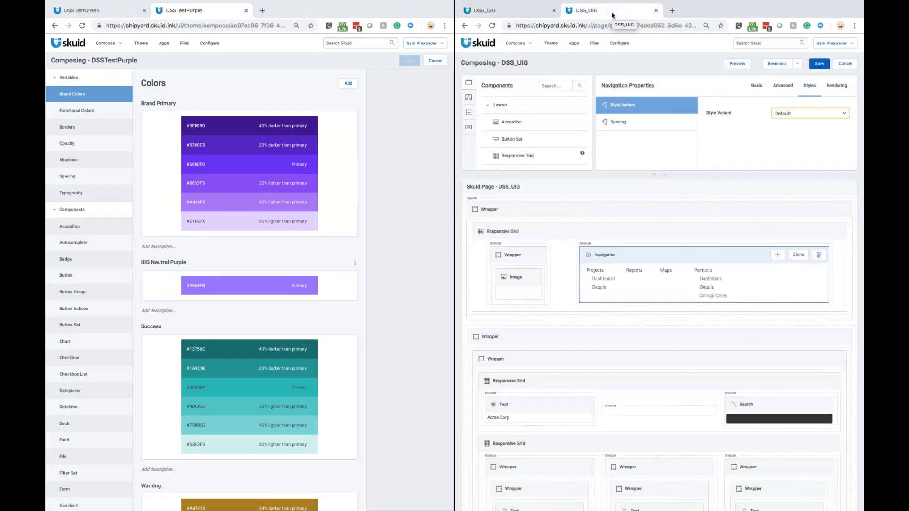
left_click(639, 189)
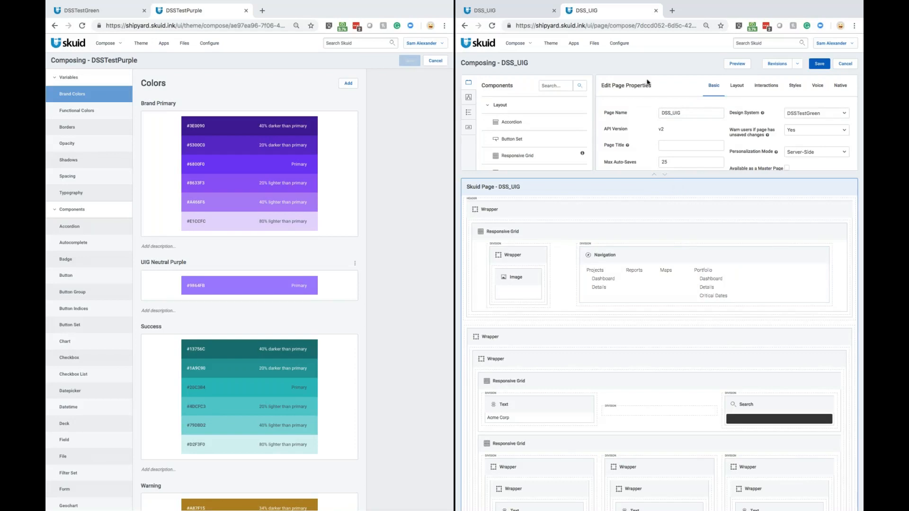
left_click(799, 115)
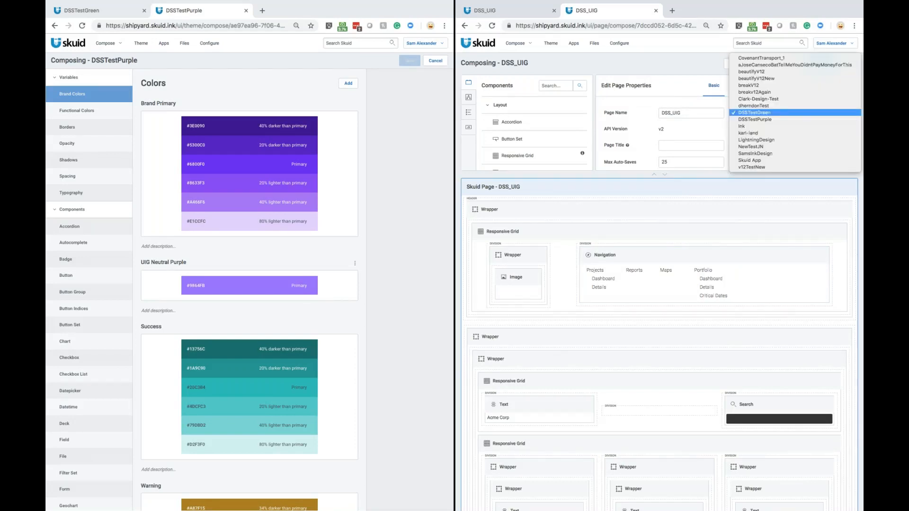
left_click(798, 120)
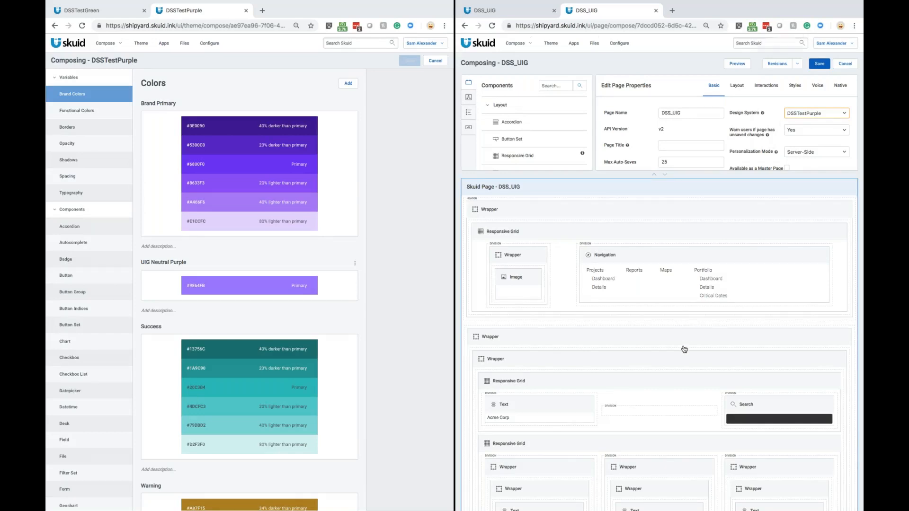
Compare the Acme Corp text with the page preview and set its style variant to UIG Header
scroll(684, 349, "down", 5)
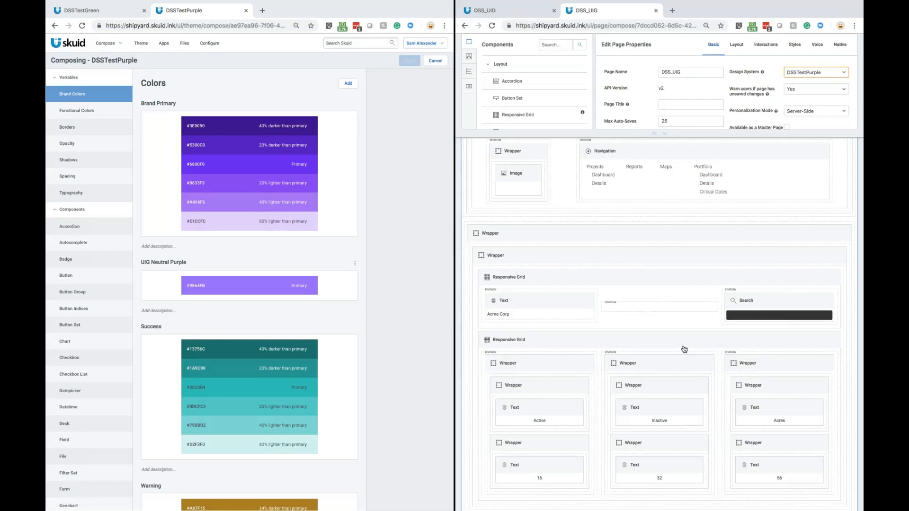
left_click(542, 302)
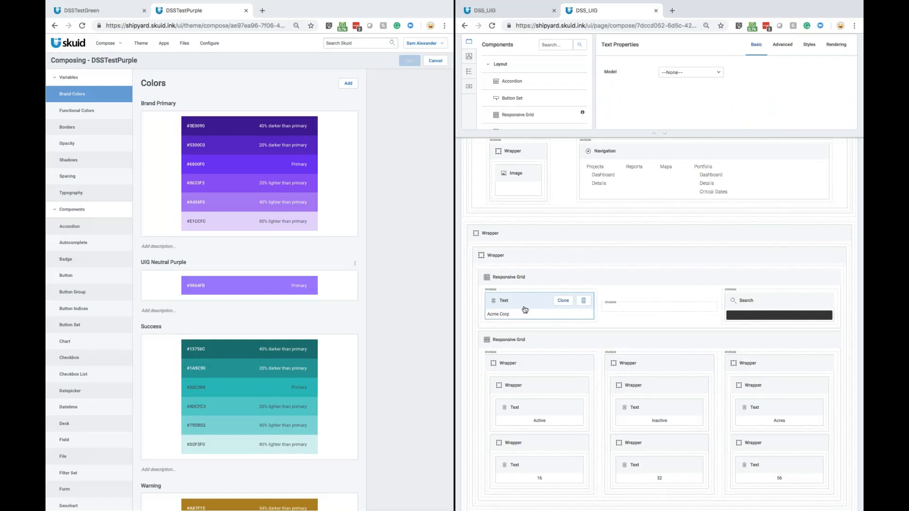
left_click(507, 18)
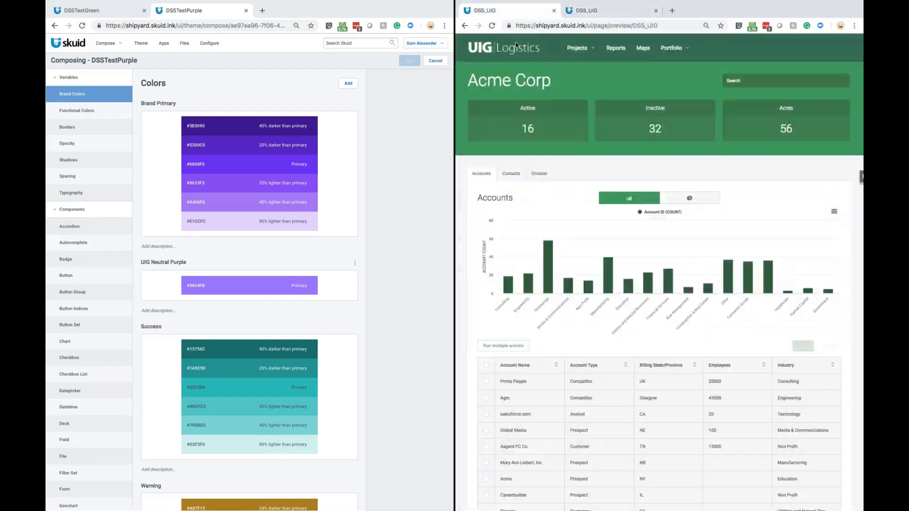
left_click(589, 13)
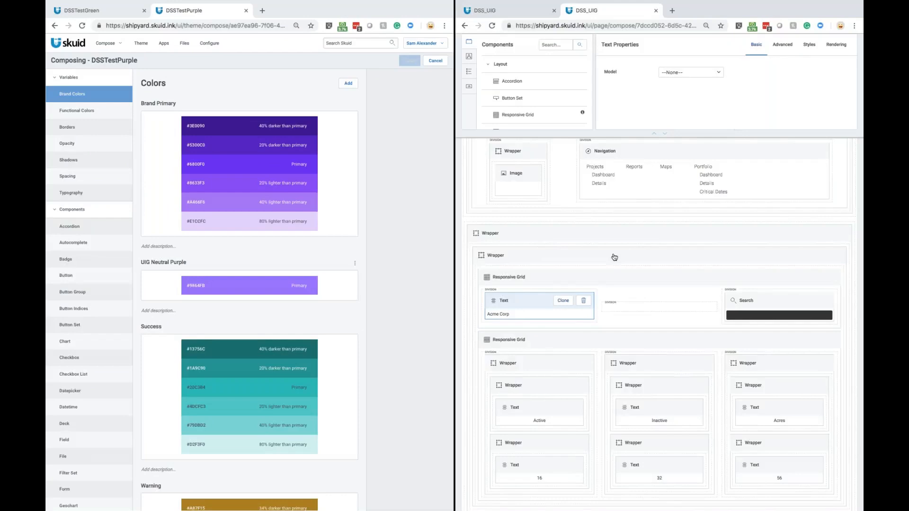
left_click(810, 47)
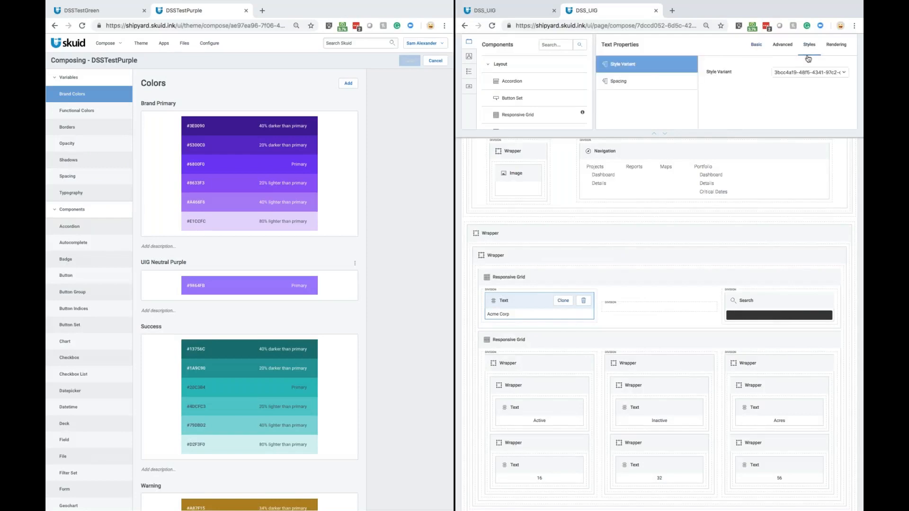
left_click(804, 73)
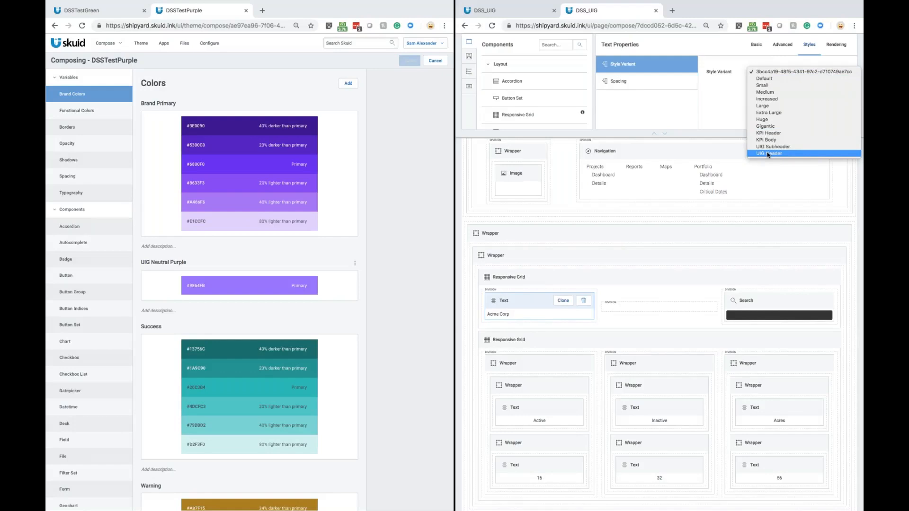
left_click(774, 155)
scroll(526, 303, "down", 2)
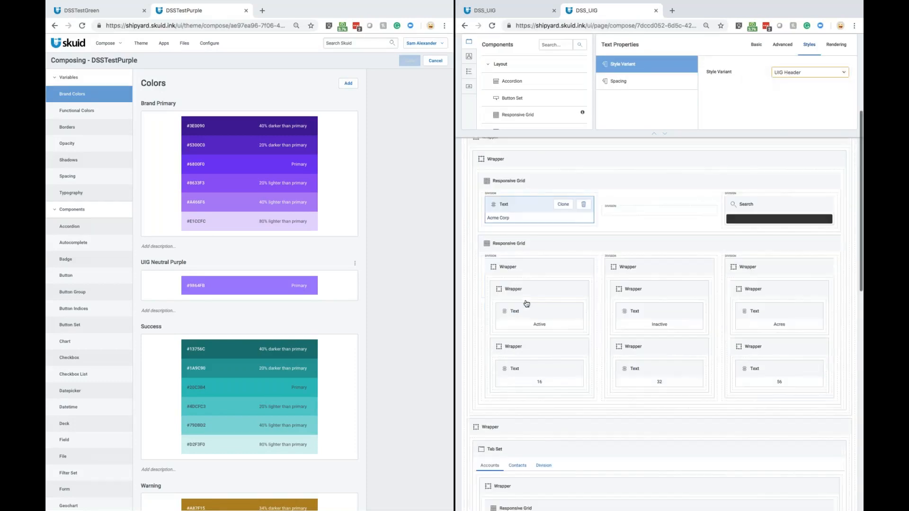
Compare the KPI area with the page preview and set the outer Active wrapper to the style variant listed directly after Default
left_click(535, 268)
left_click(519, 246)
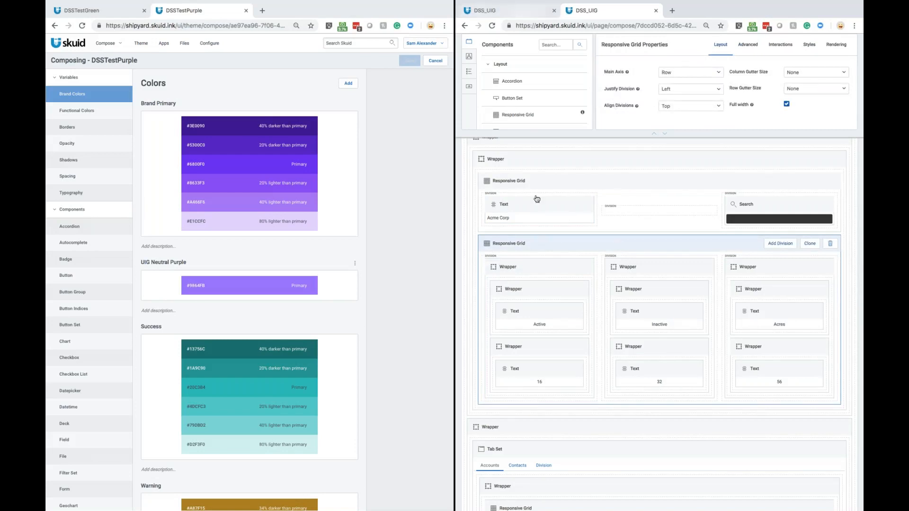
left_click(532, 13)
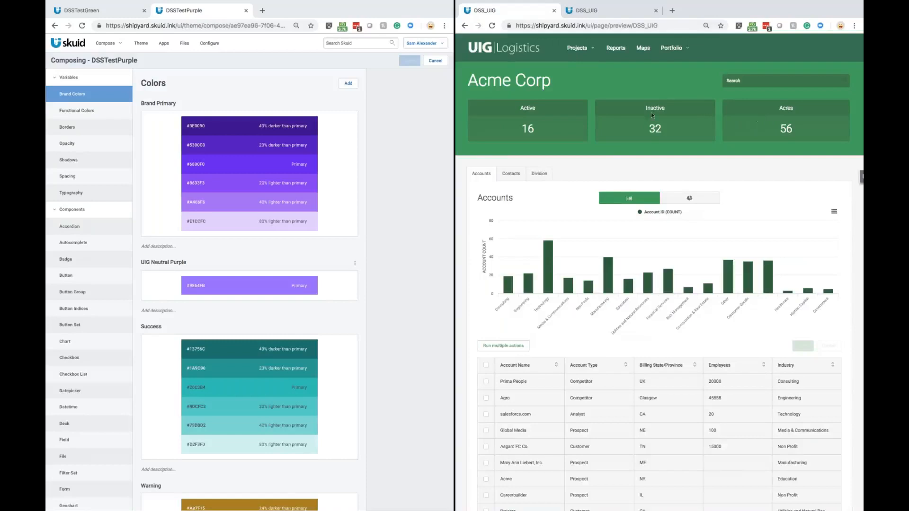
left_click(604, 13)
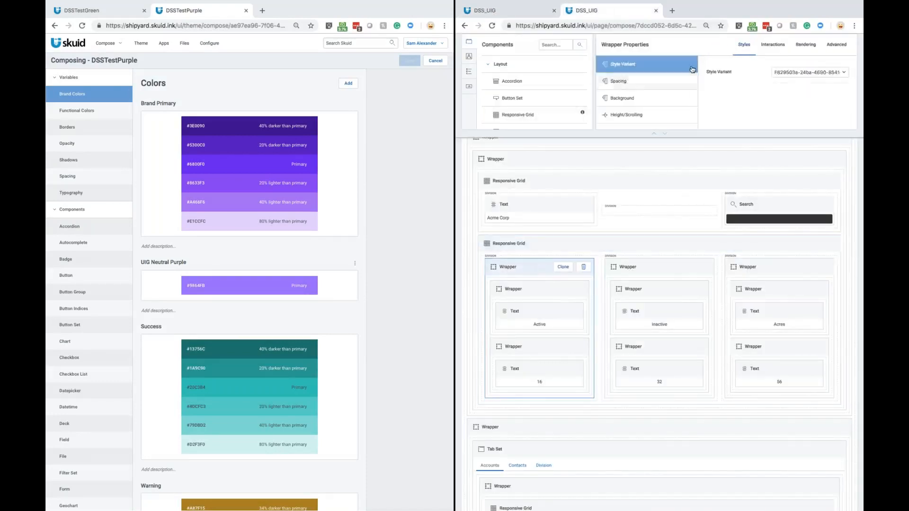
left_click(805, 72)
left_click(787, 86)
Apply the same style variant, listed directly after Default, to the outer Inactive and Acres wrappers
left_click(657, 269)
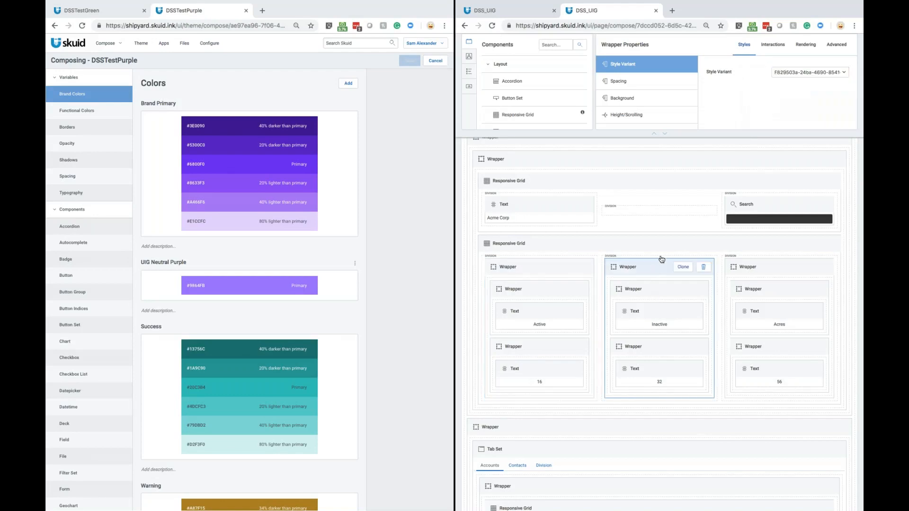
left_click(805, 72)
left_click(805, 86)
left_click(757, 269)
left_click(781, 72)
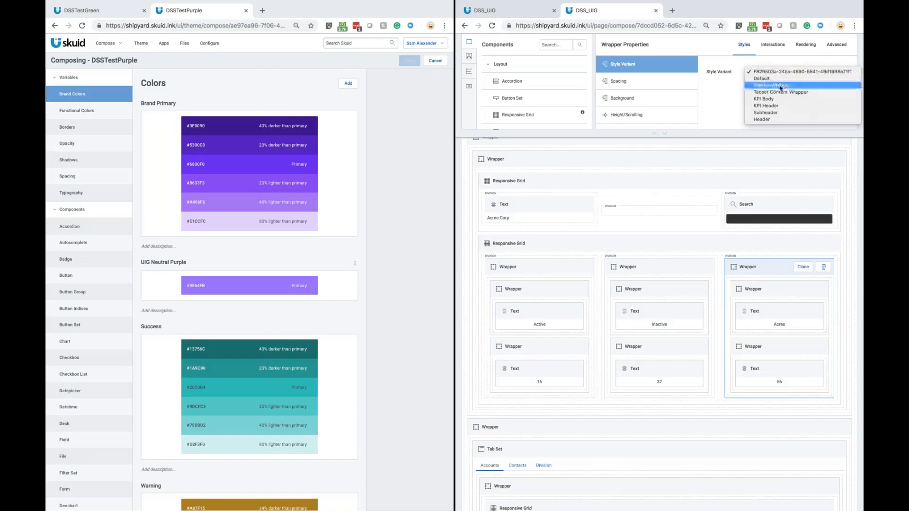
left_click(782, 86)
Set the style variant of the Active, Inactive and Acres text components to KPI Header
left_click(530, 315)
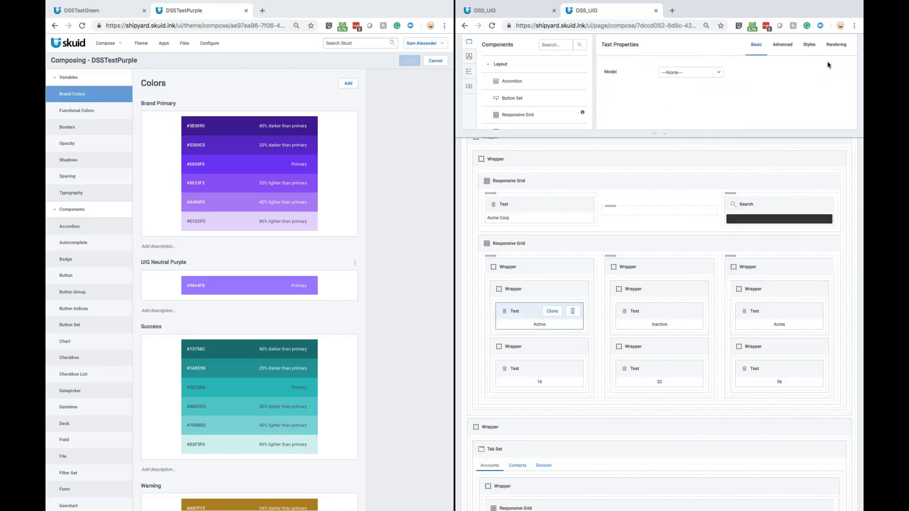
left_click(811, 47)
left_click(782, 73)
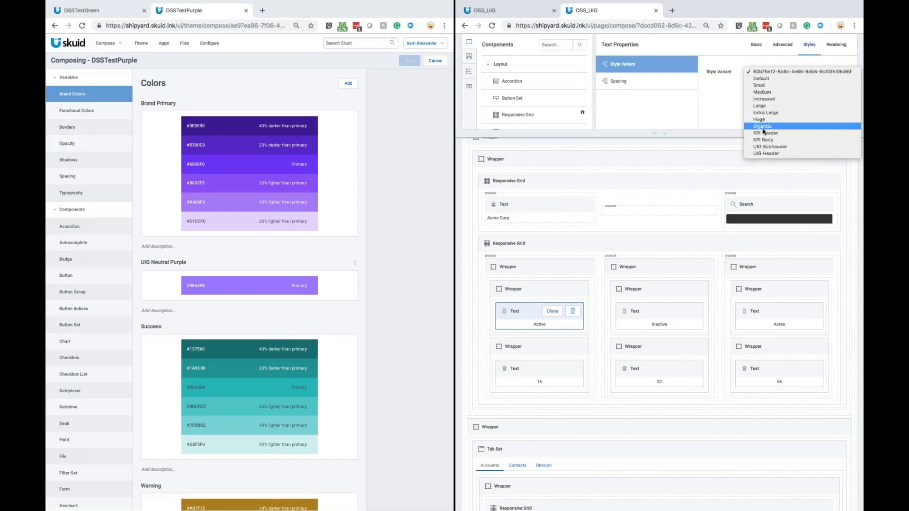
left_click(773, 134)
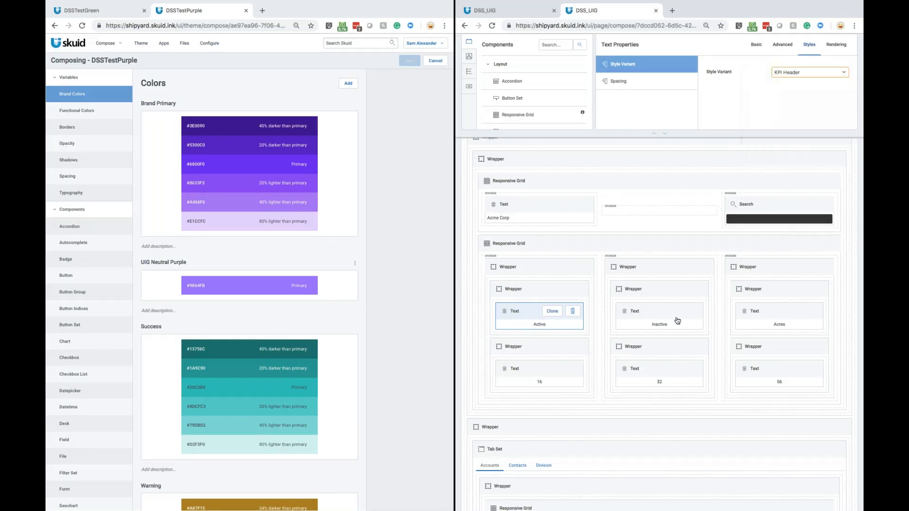
left_click(662, 314)
left_click(809, 47)
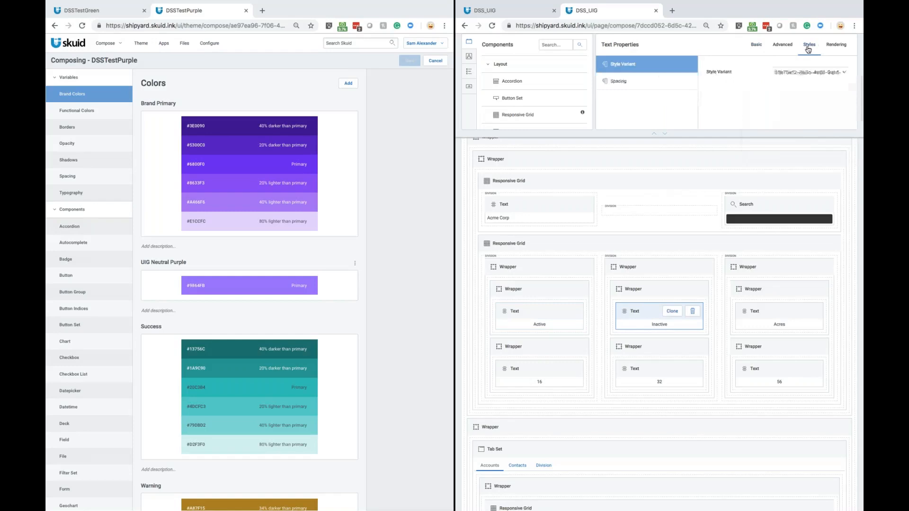
left_click(809, 72)
left_click(767, 132)
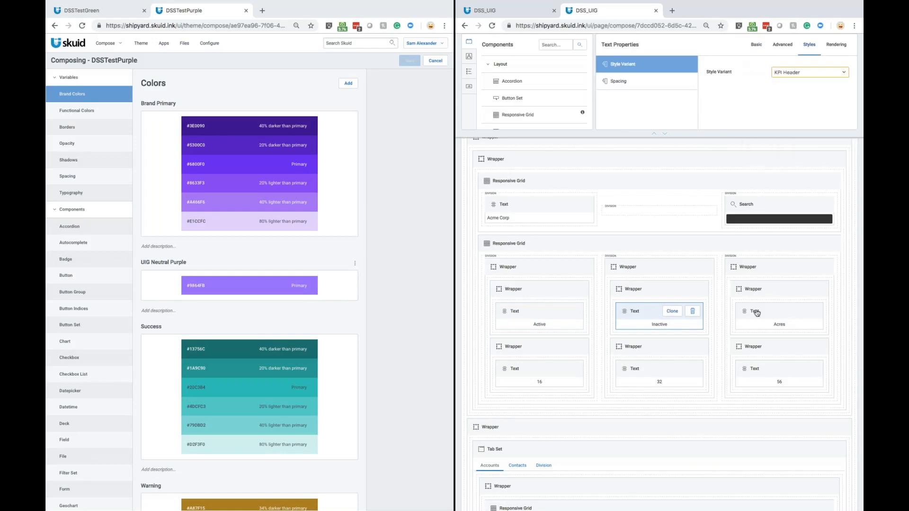
left_click(757, 313)
left_click(811, 48)
left_click(805, 71)
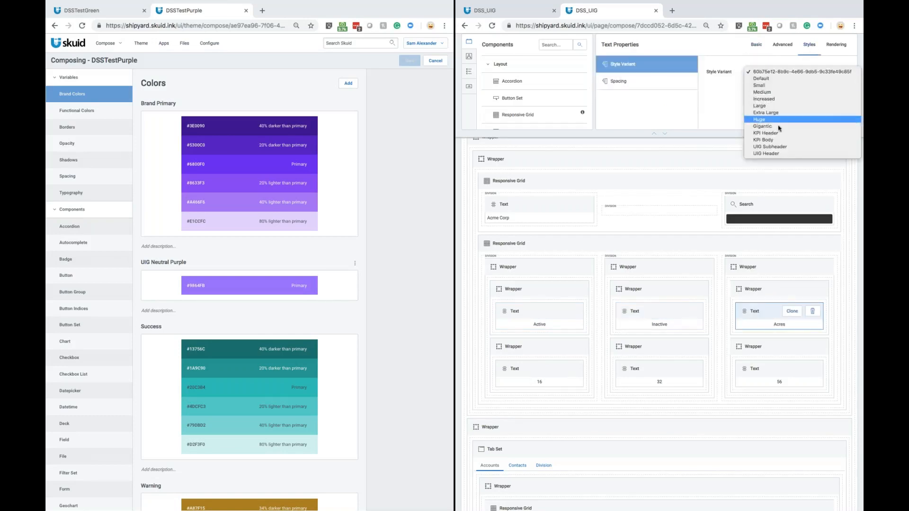
left_click(765, 133)
Check the KPI figure for Active in the page preview and set its text (16) to the KPI Body style variant
left_click(527, 371)
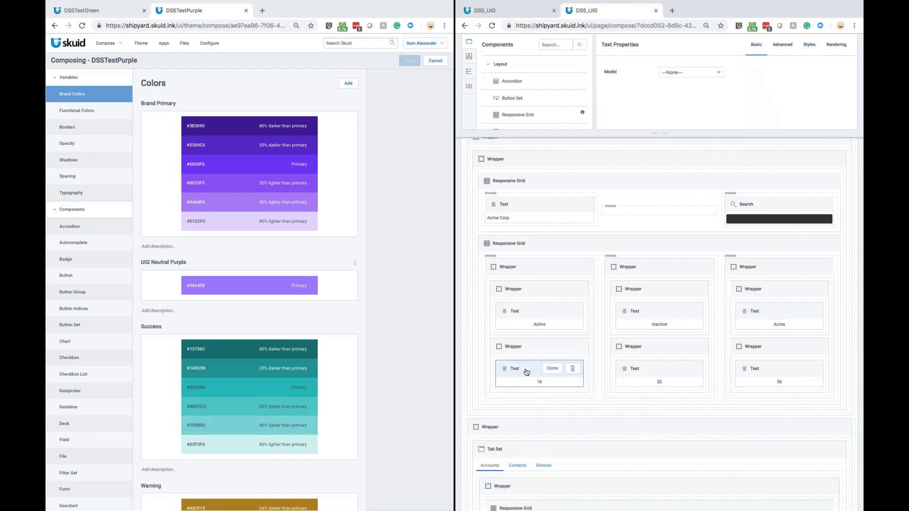
left_click(527, 17)
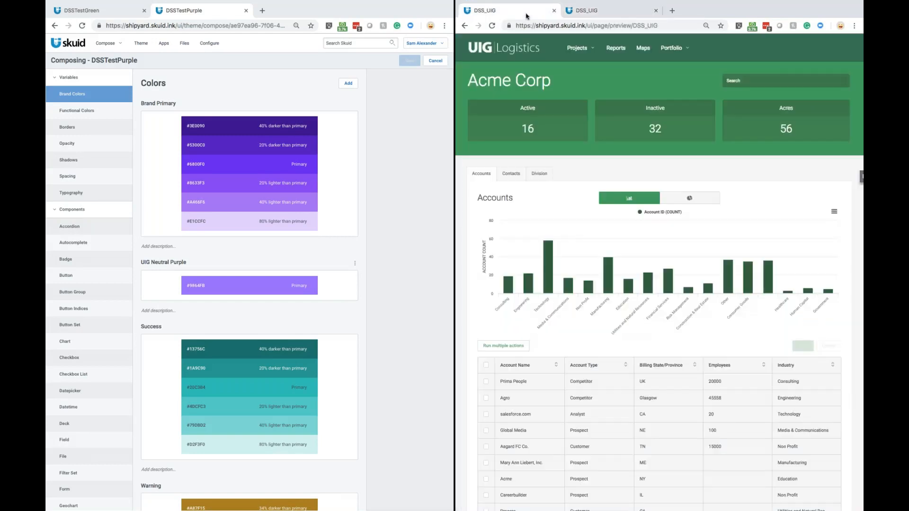
double_click(529, 128)
left_click(585, 15)
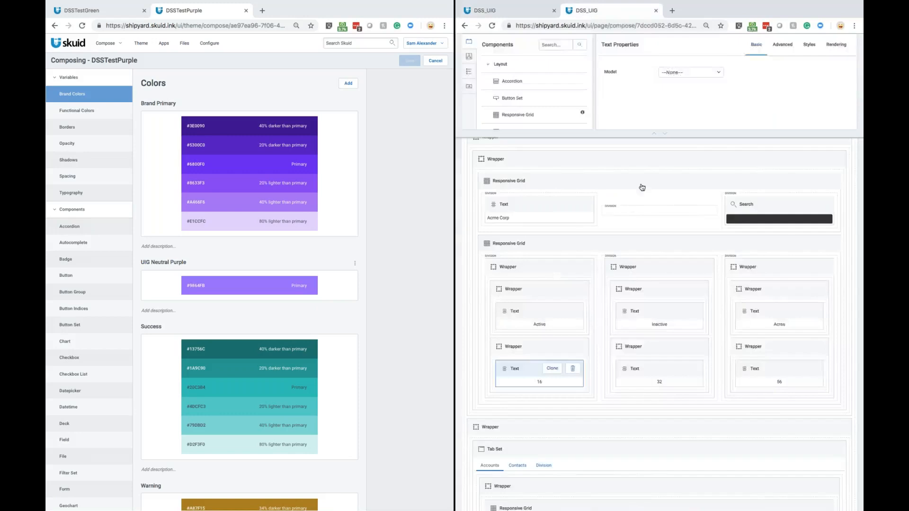
left_click(807, 46)
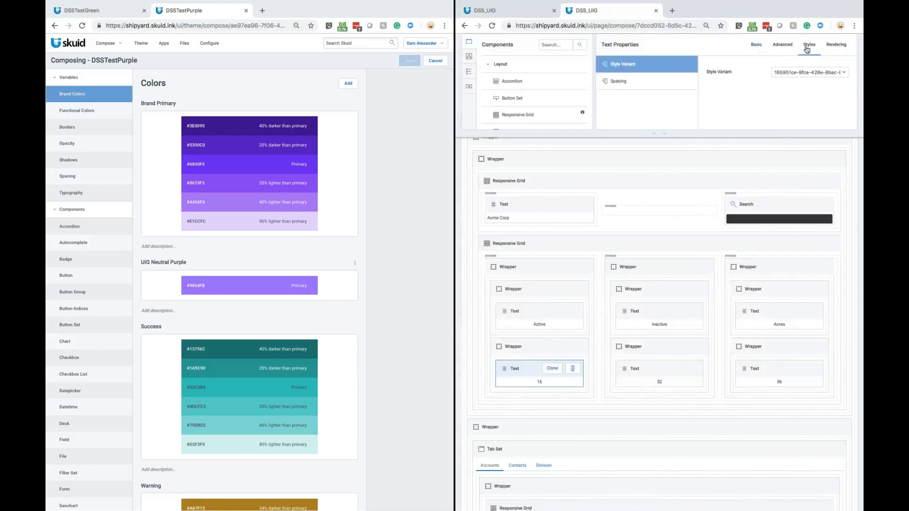
left_click(802, 77)
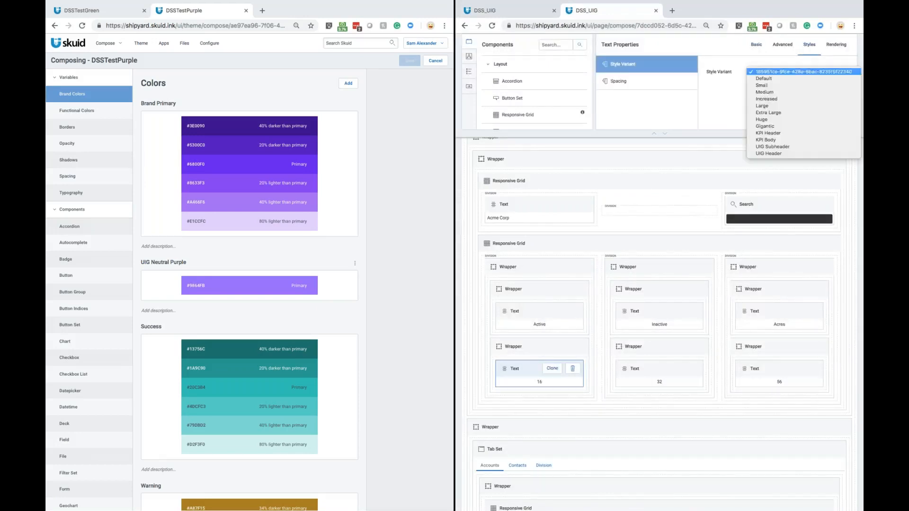
left_click(777, 141)
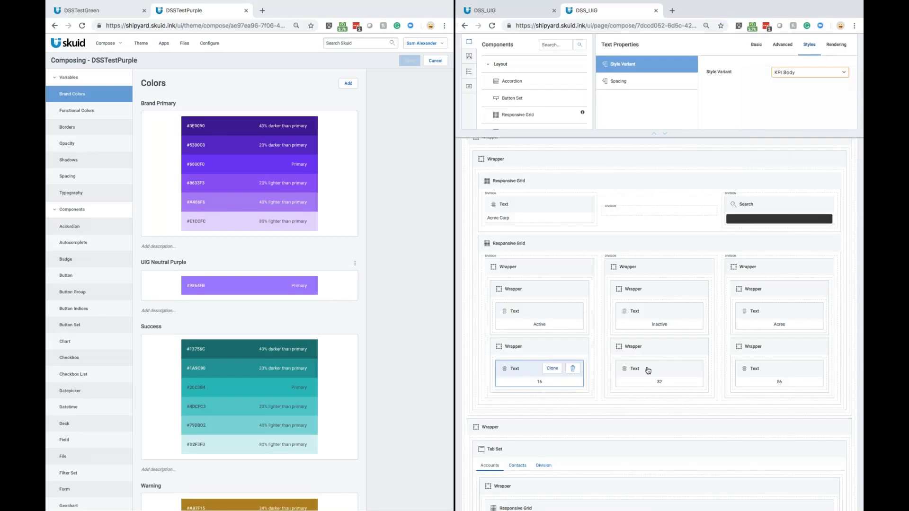
Set the style variant of the Inactive (32) and Acres (56) figure texts to KPI Body
left_click(648, 371)
left_click(810, 49)
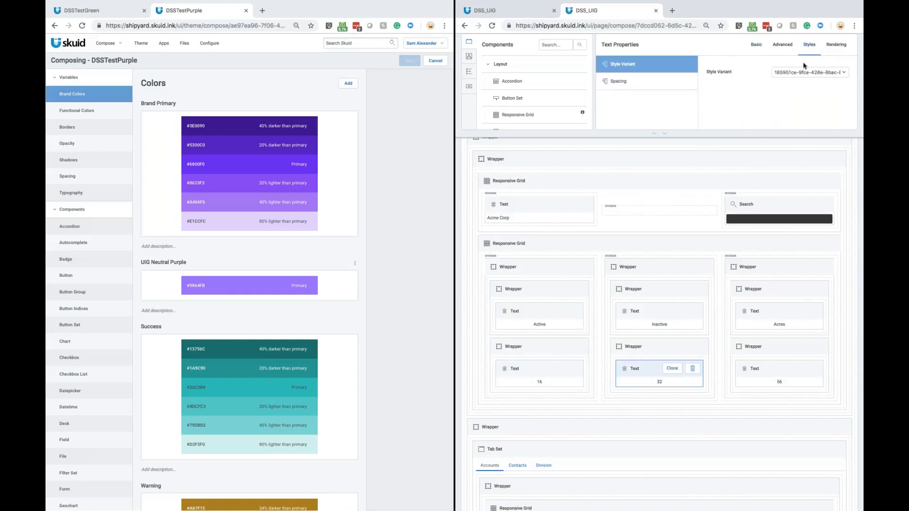
left_click(807, 72)
left_click(777, 140)
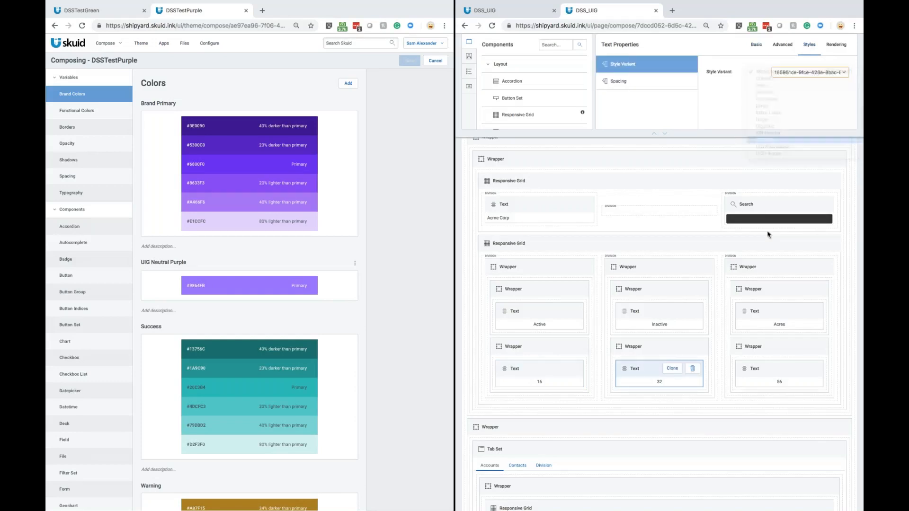
left_click(774, 365)
left_click(811, 47)
left_click(807, 72)
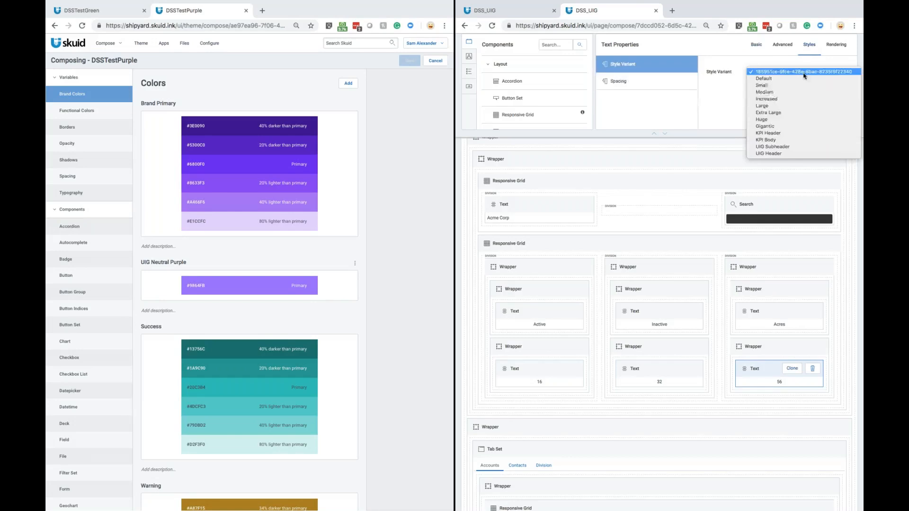
left_click(777, 140)
Compare the Accounts heading text in the Tab Set with the page preview and set its style variant to UIG Subheader
scroll(597, 403, "down", 5)
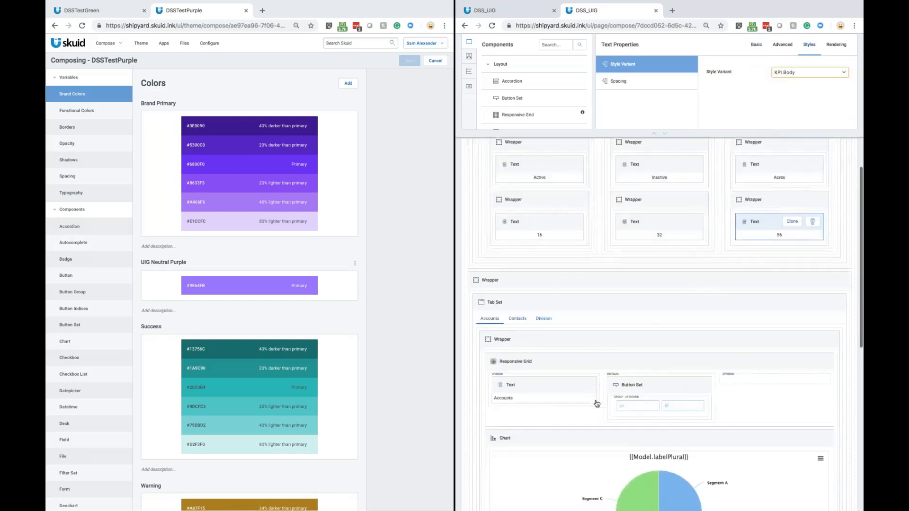
left_click(561, 343)
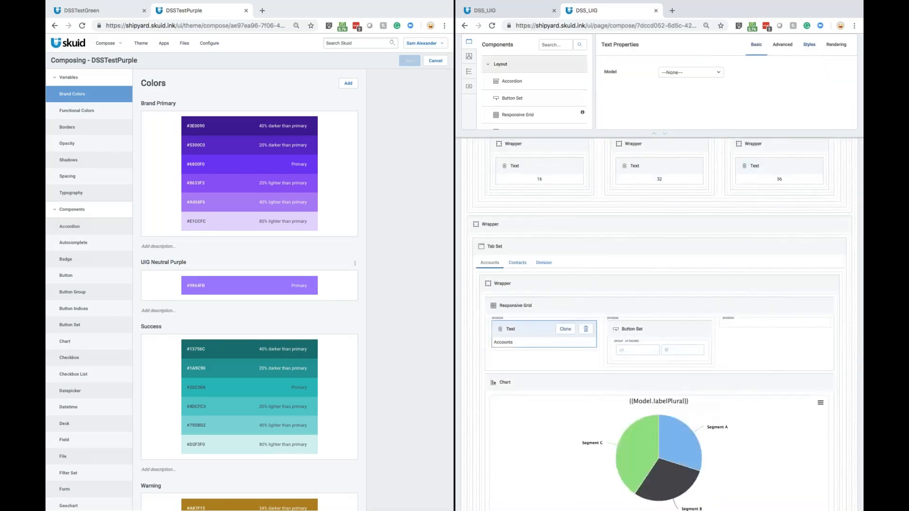
left_click(516, 11)
left_click_drag(516, 198, 478, 199)
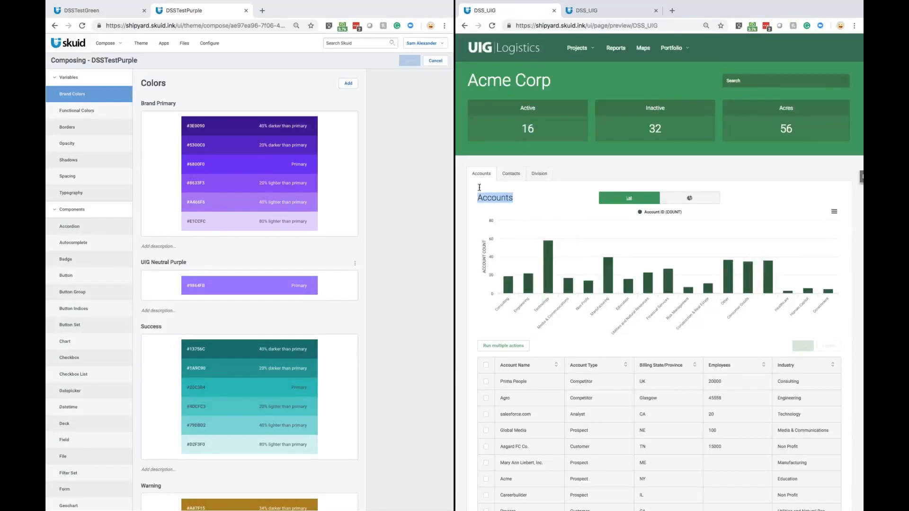
left_click(520, 197)
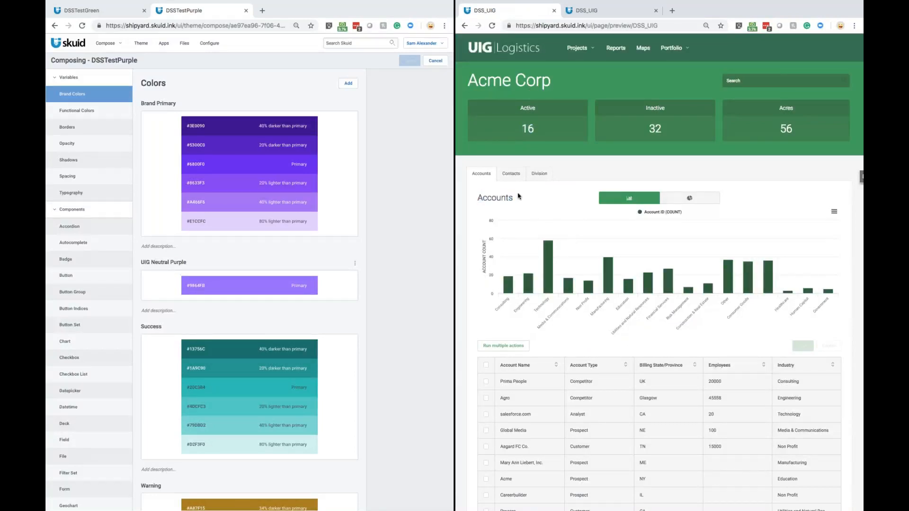
left_click(588, 11)
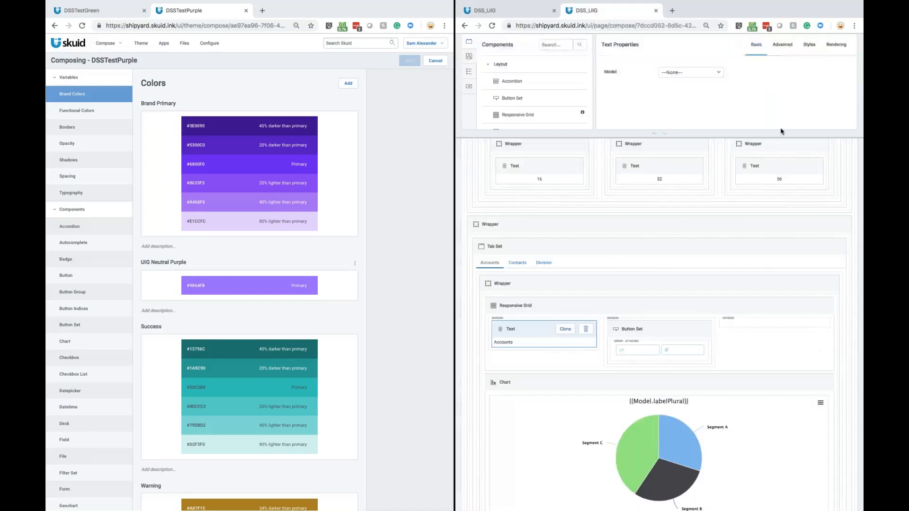
scroll(770, 162, "up", 1)
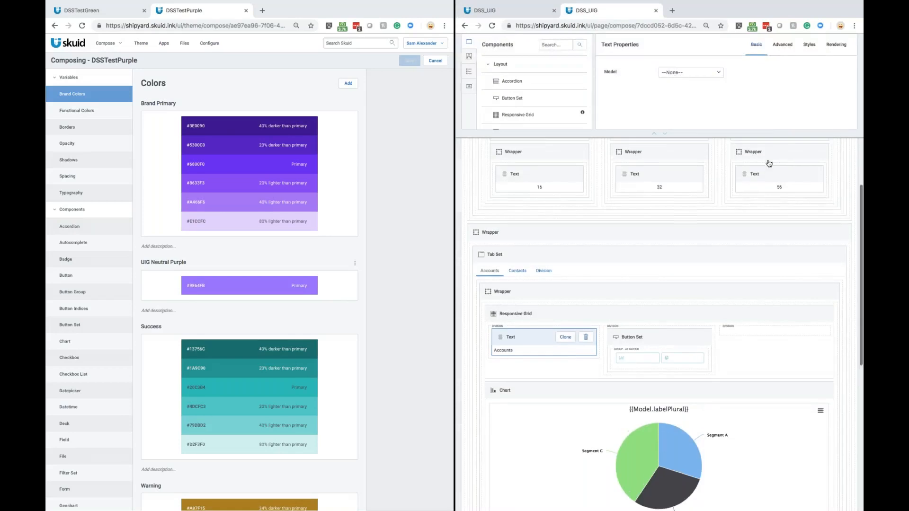
left_click(809, 45)
left_click(805, 72)
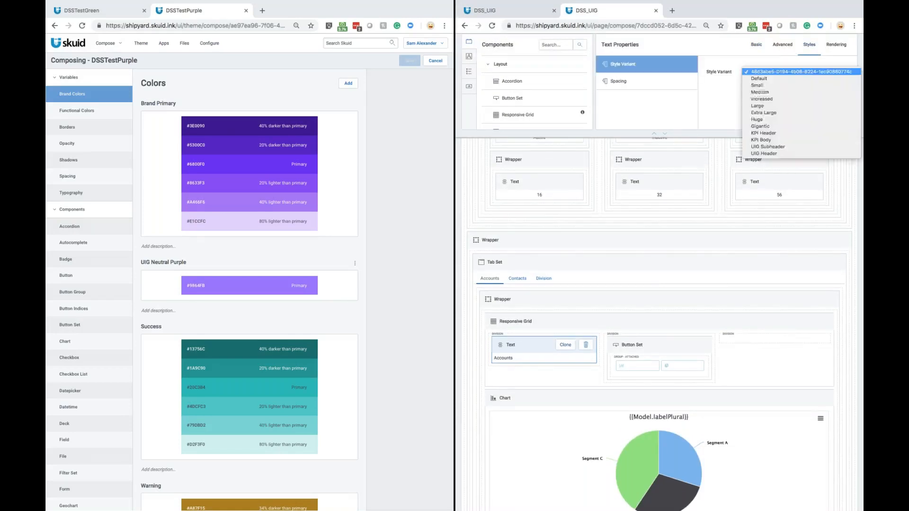
left_click(781, 147)
Save the DSS_UIG page with the newly assigned style variants
scroll(763, 251, "up", 6)
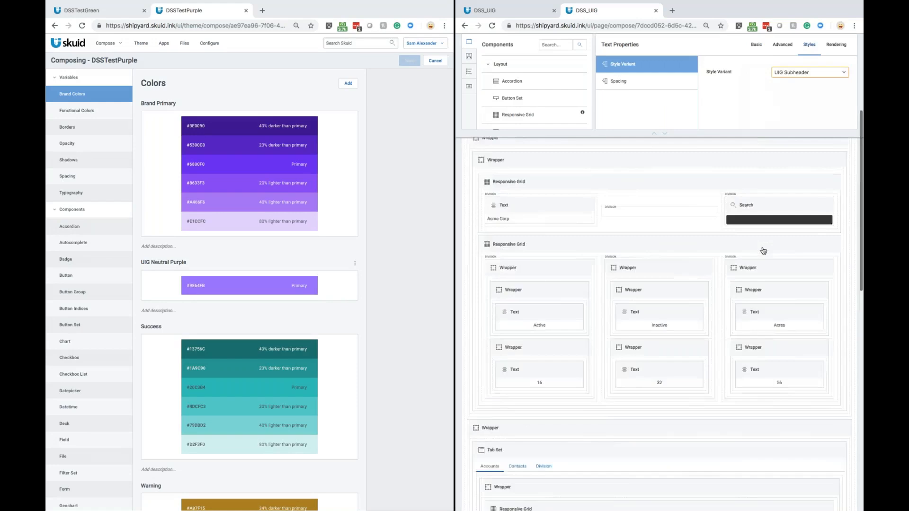
scroll(763, 250, "up", 2)
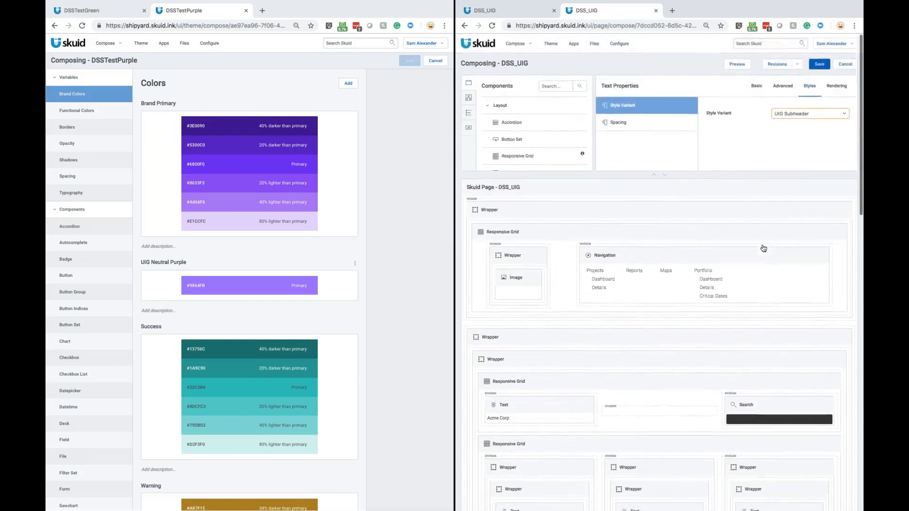
left_click(819, 64)
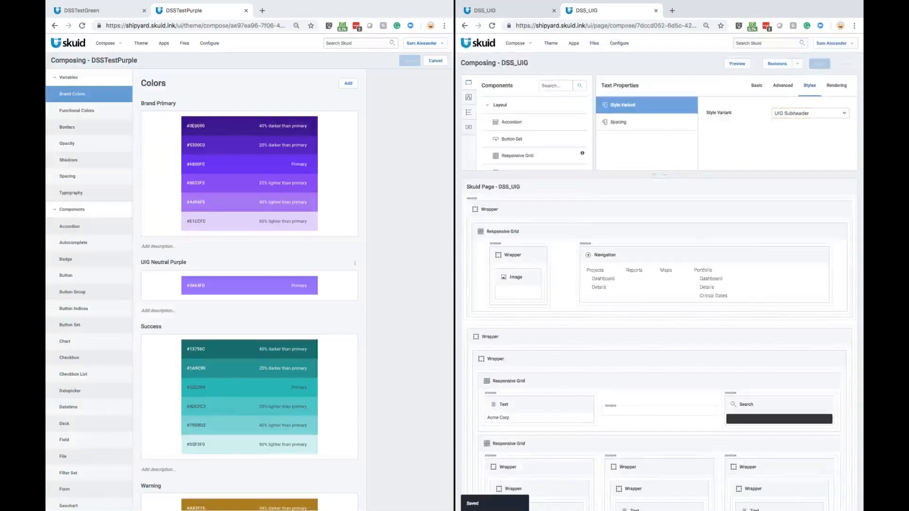
Try to refresh the existing DSS_UIG page preview to check the saved style variants, including going back and forward in its history
left_click(511, 13)
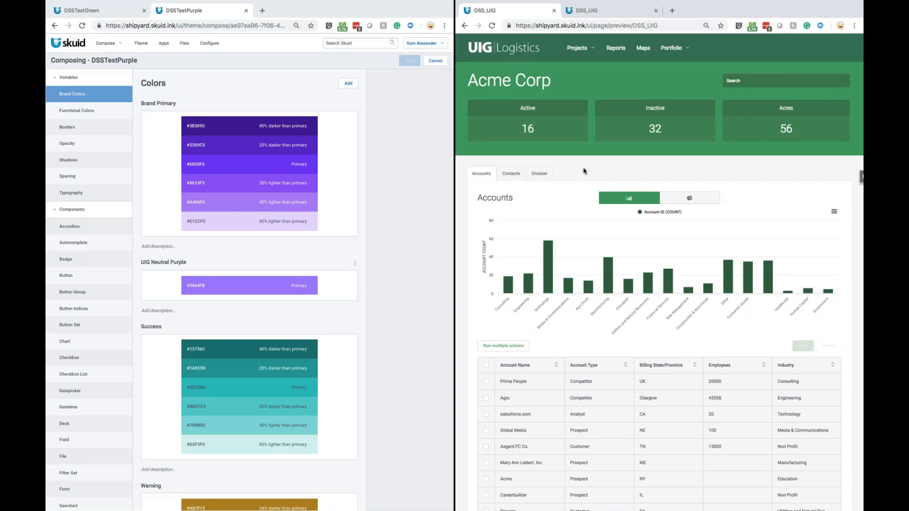
left_click(493, 26)
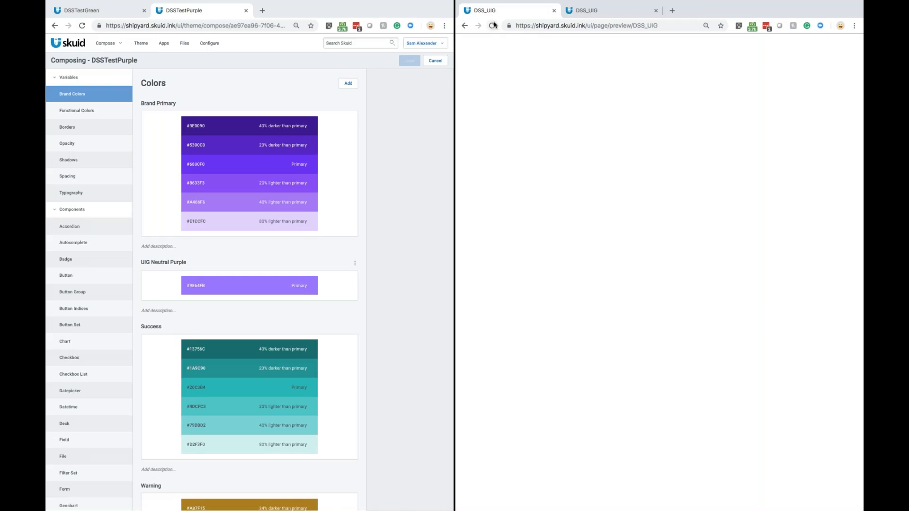
left_click(494, 26)
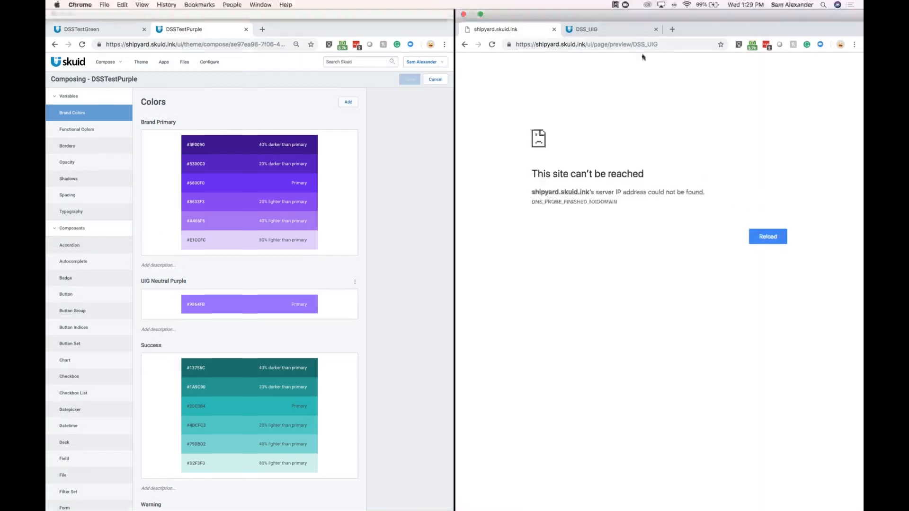
left_click(467, 45)
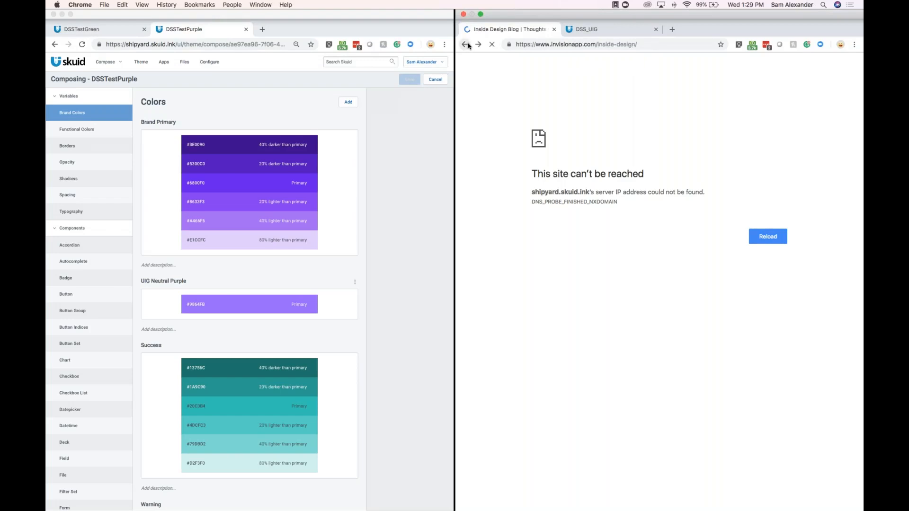
left_click(479, 45)
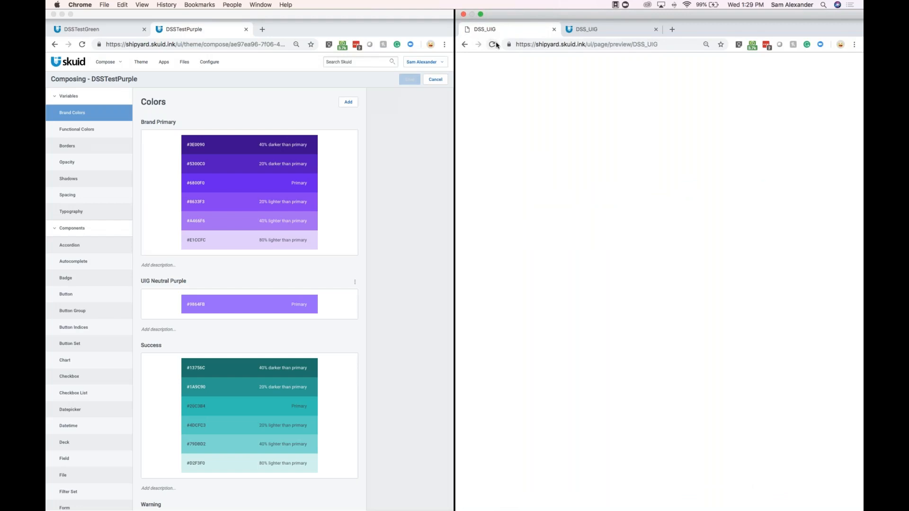
Try to open a new preview of the DSS_UIG page from the composer and reload it
left_click(585, 30)
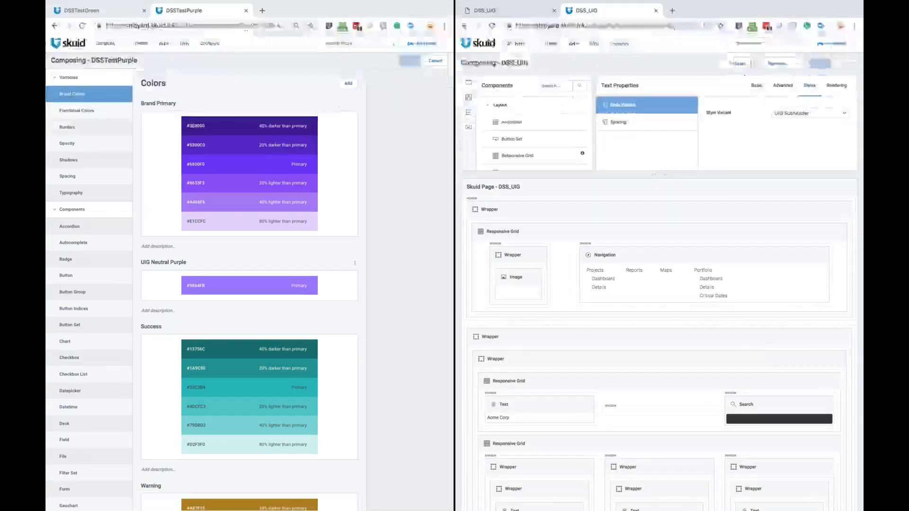
left_click(738, 65)
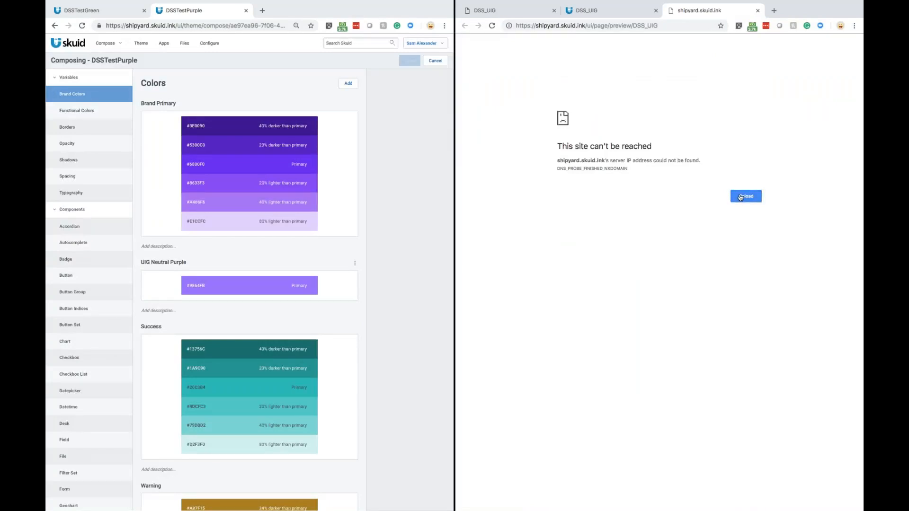
left_click(741, 197)
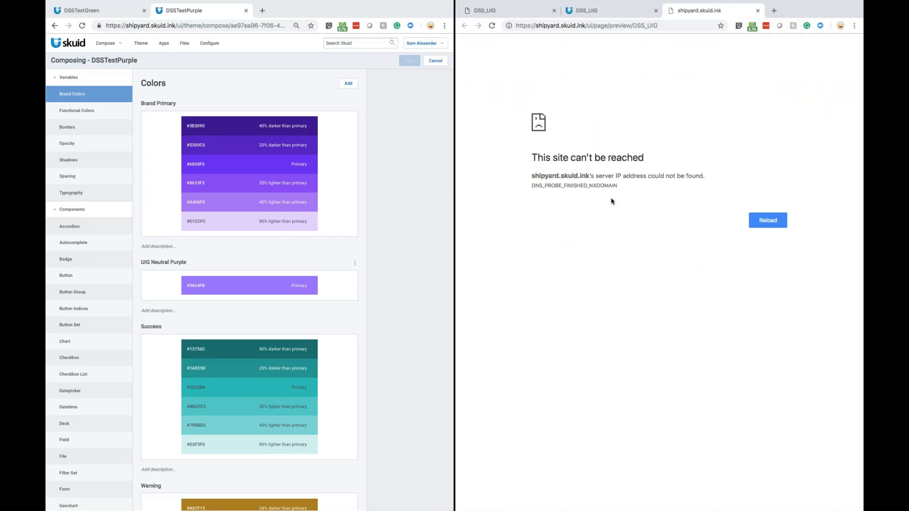
Return to the original DSS_UIG preview and try loading it again
left_click(606, 14)
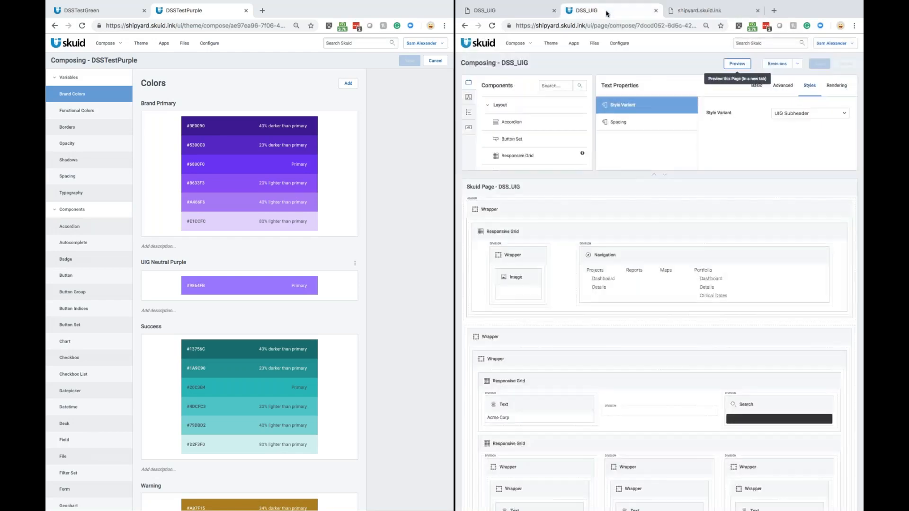
key("ctrl+Tab")
left_click(611, 16)
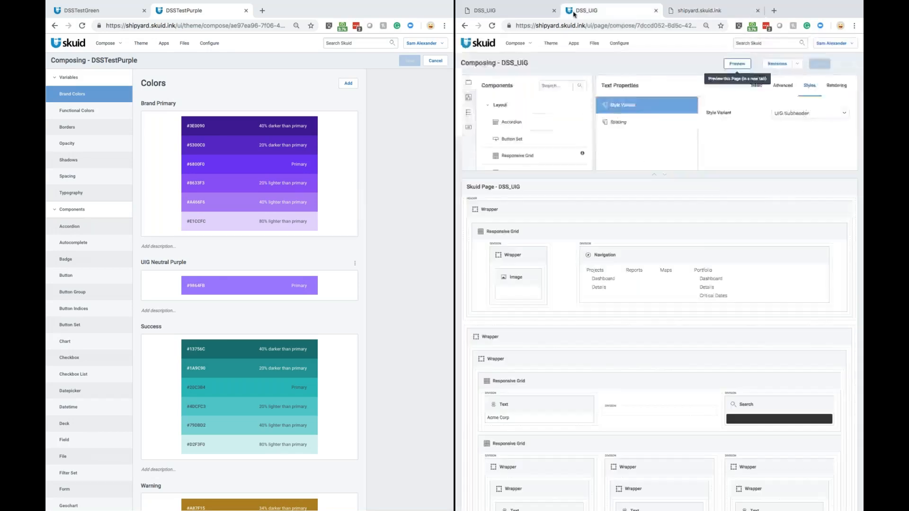
left_click(534, 15)
left_click(494, 26)
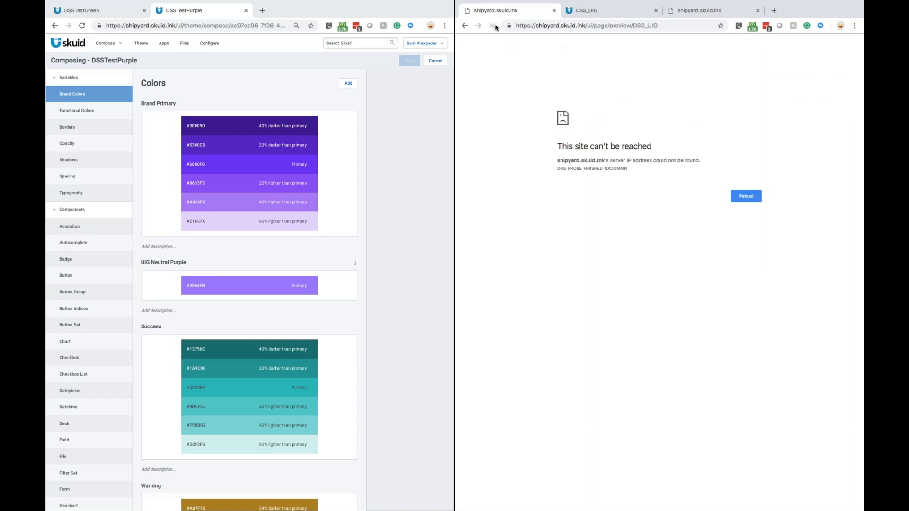